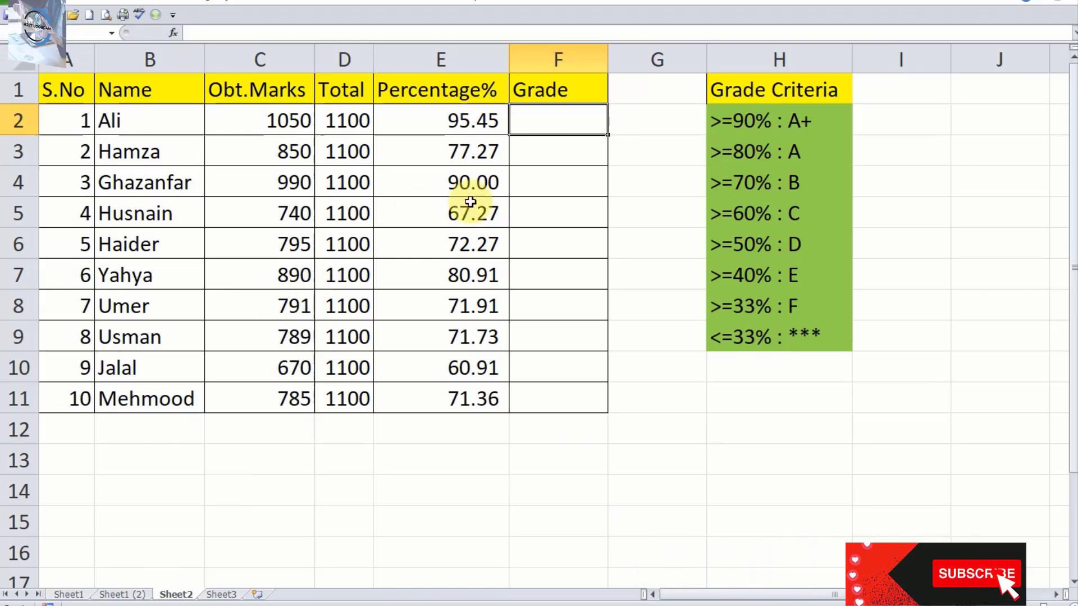
{"action": "left_click", "coordinate": [558, 156]}
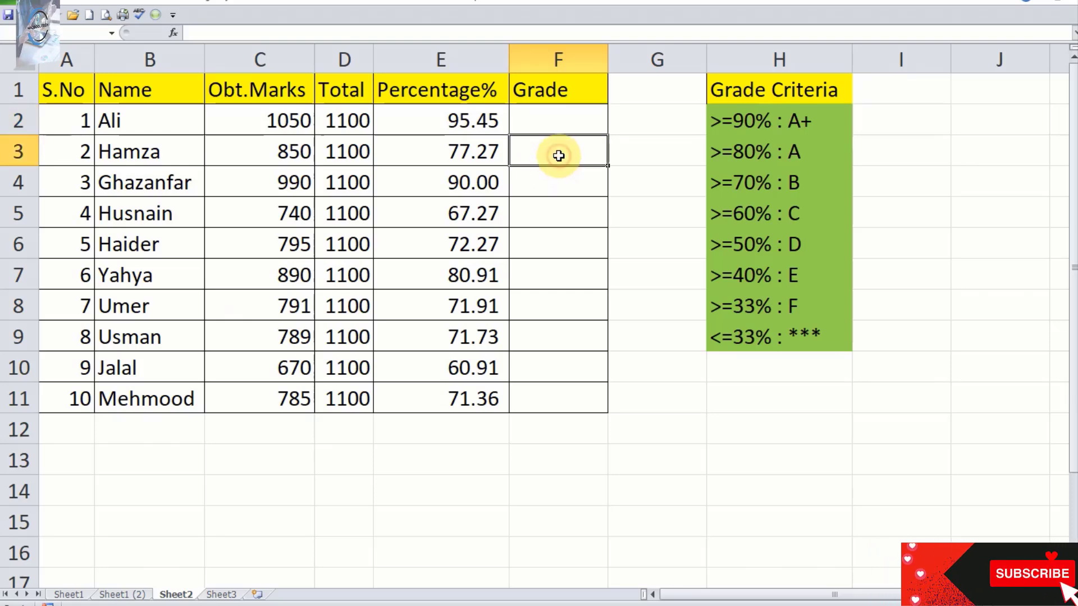
{"action": "left_click", "coordinate": [555, 122]}
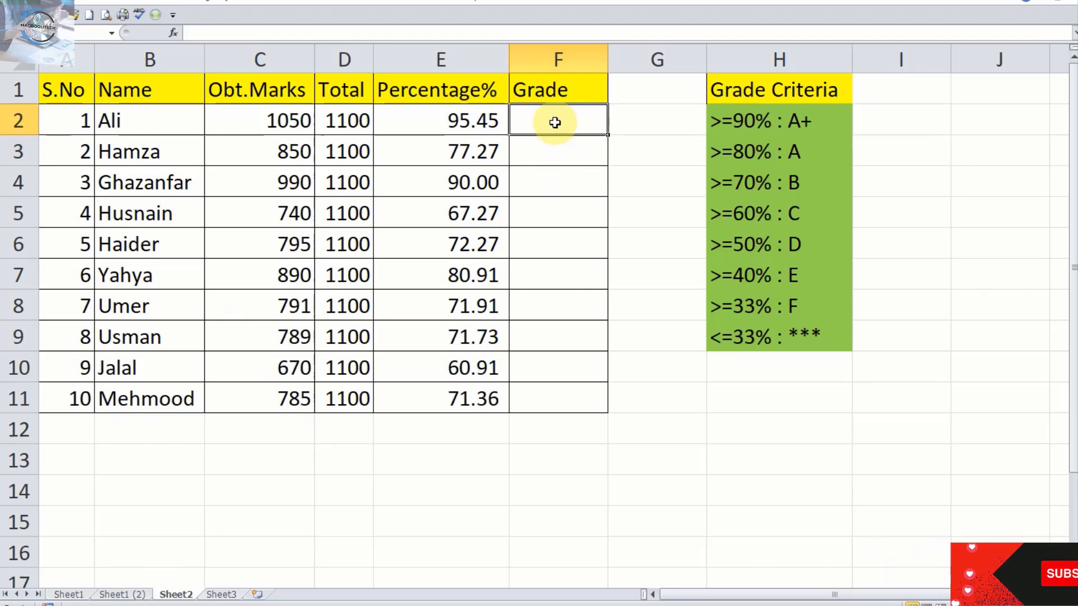
{"action": "left_click", "coordinate": [68, 90]}
{"action": "left_click_drag", "start_coordinate": [67, 89], "coordinate": [551, 390]}
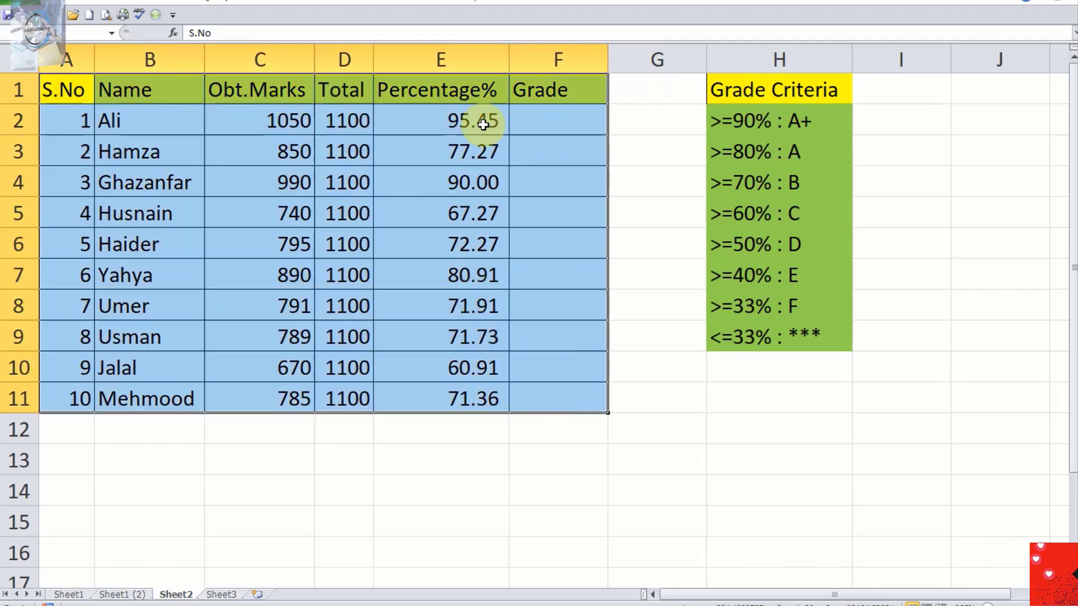
Start an IF formula in F2 that returns "A+" when E2>=90, ready for a value-if-false argument.
{"action": "left_click", "coordinate": [552, 122]}
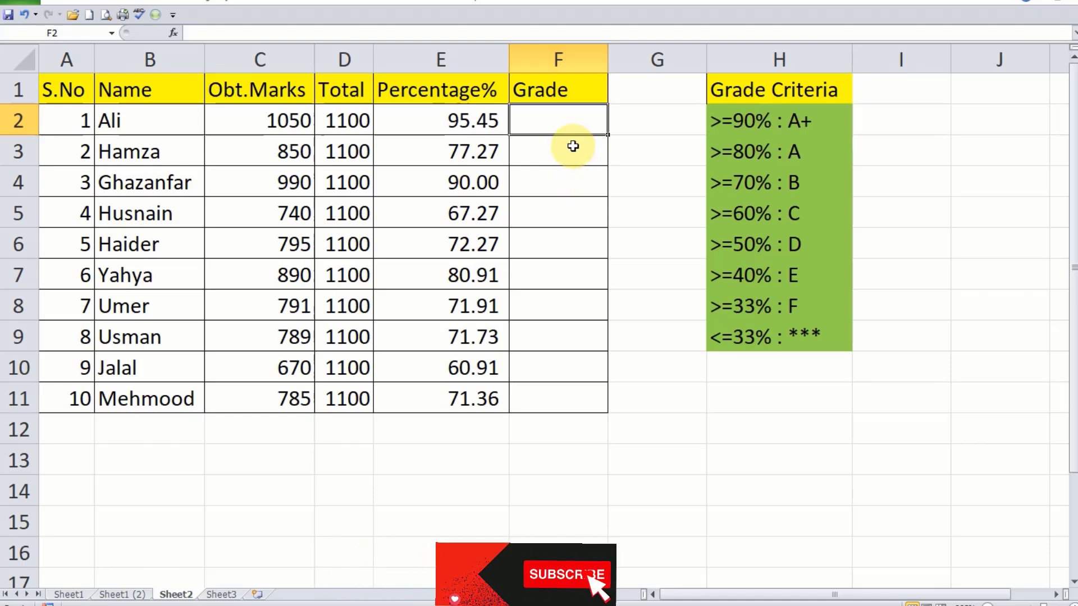
{"action": "type", "text": "="}
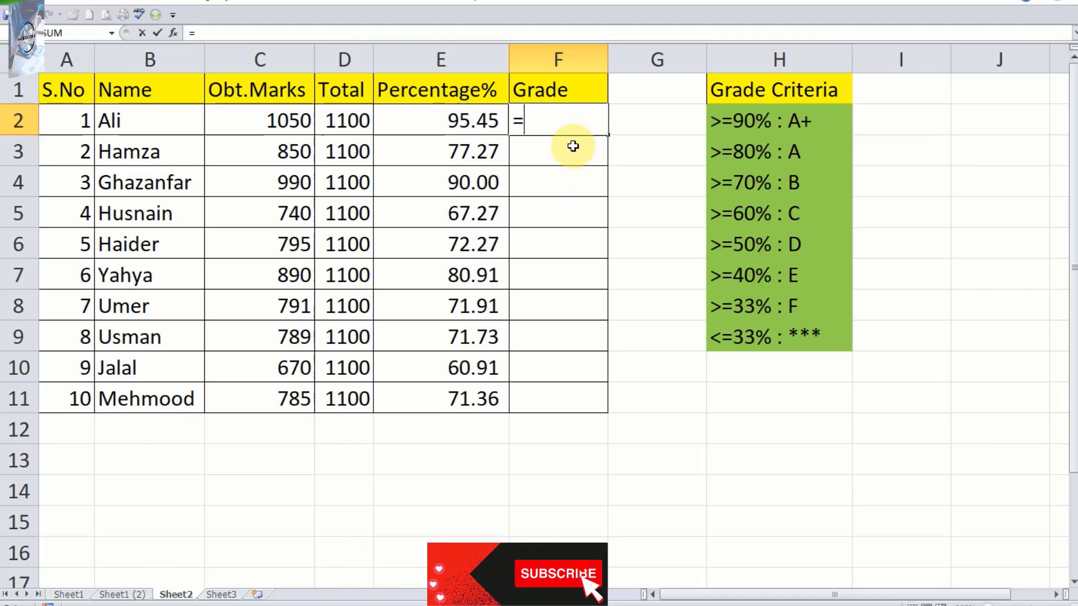
{"action": "type", "text": "if"}
{"action": "key", "text": "Tab"}
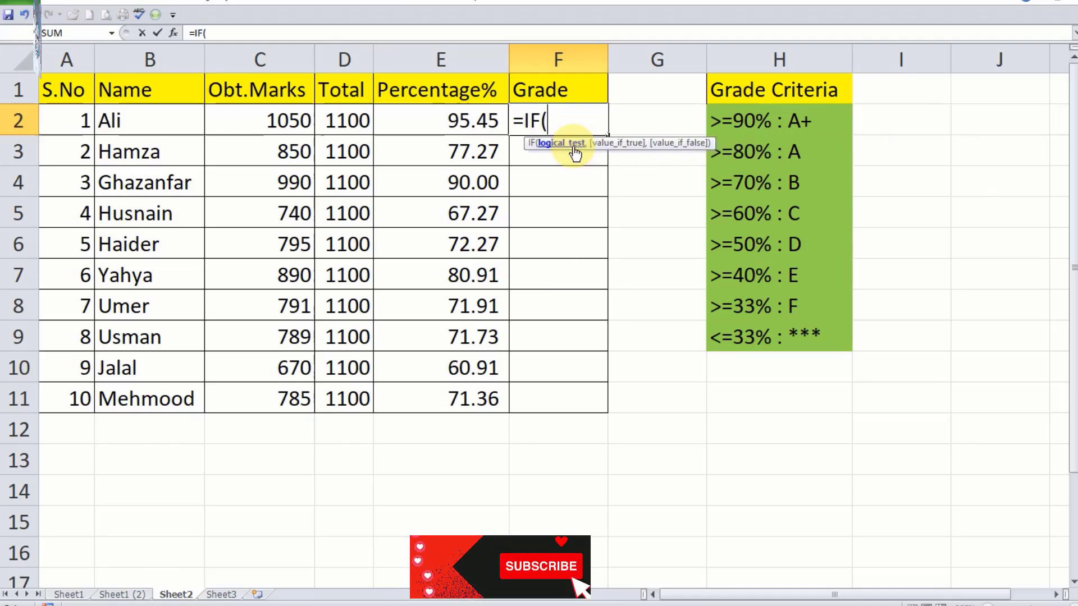
{"action": "left_click", "coordinate": [457, 119]}
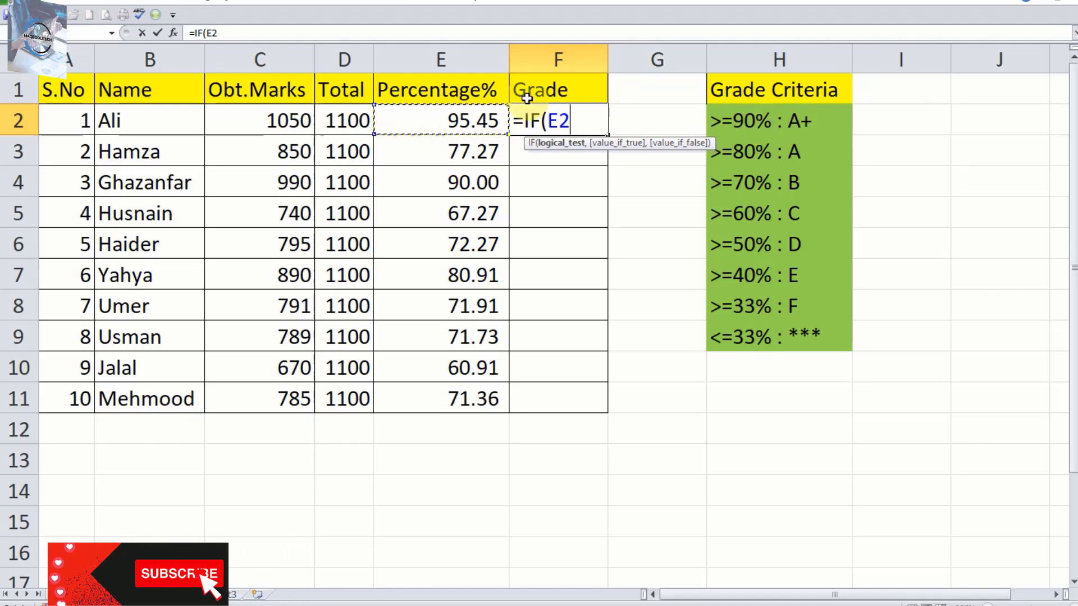
{"action": "type", "text": ">"}
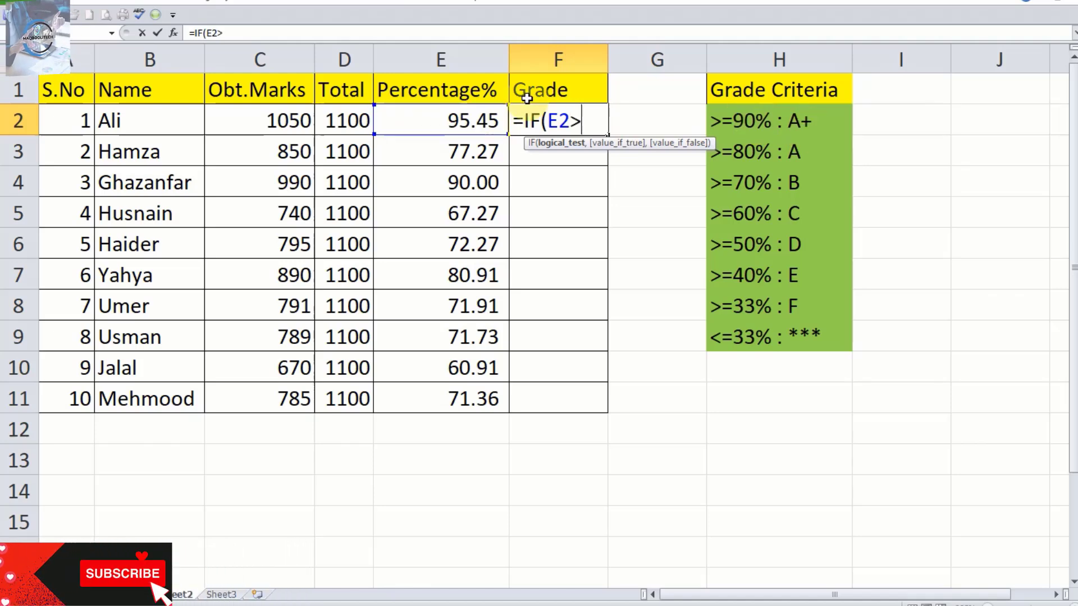
{"action": "type", "text": "="}
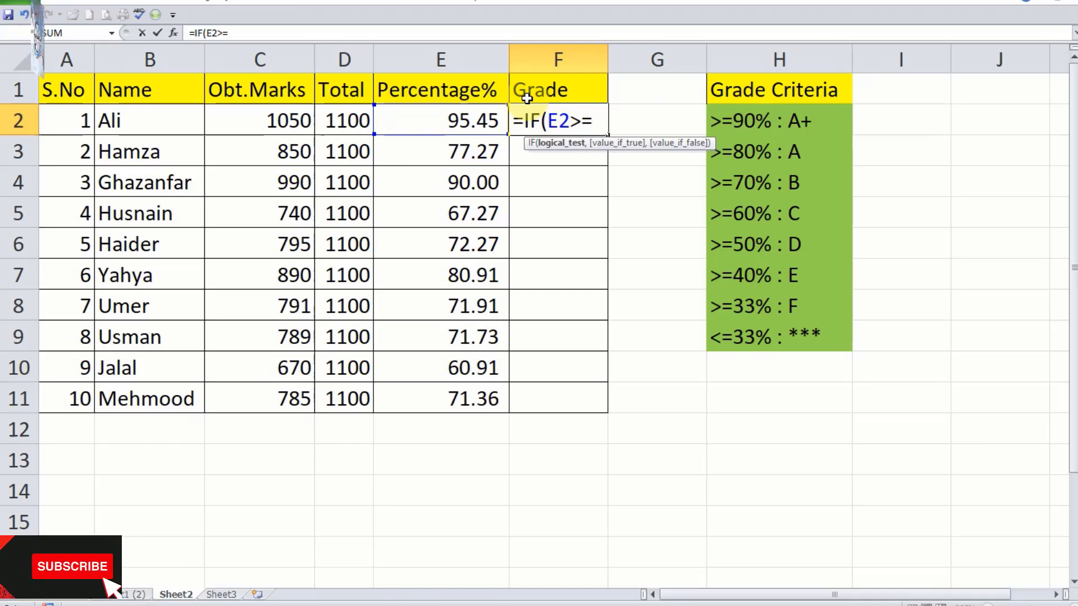
{"action": "type", "text": "90"}
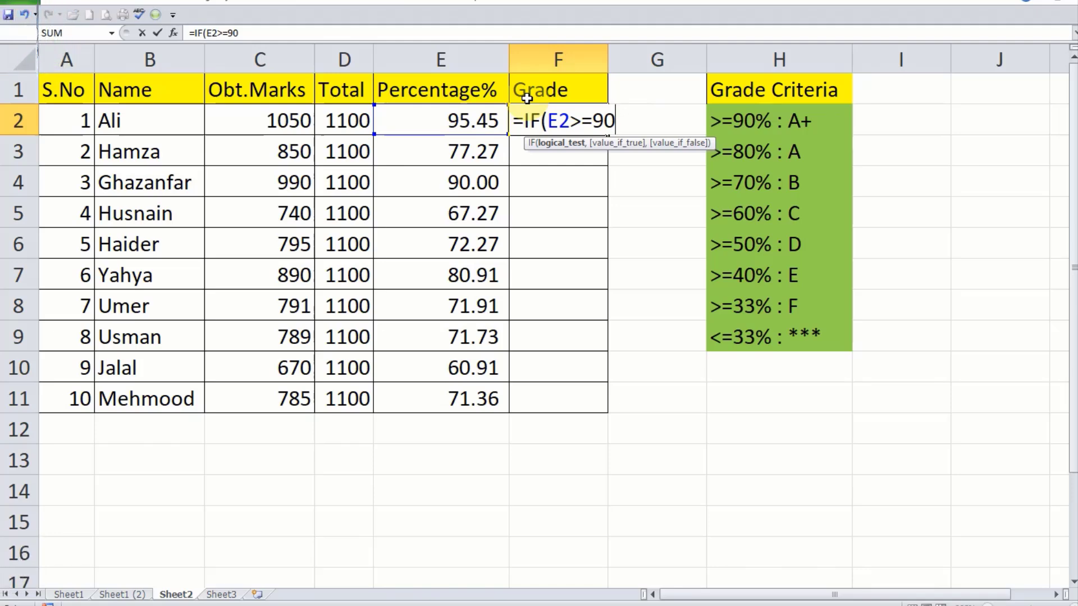
{"action": "type", "text": ",\"A+"}
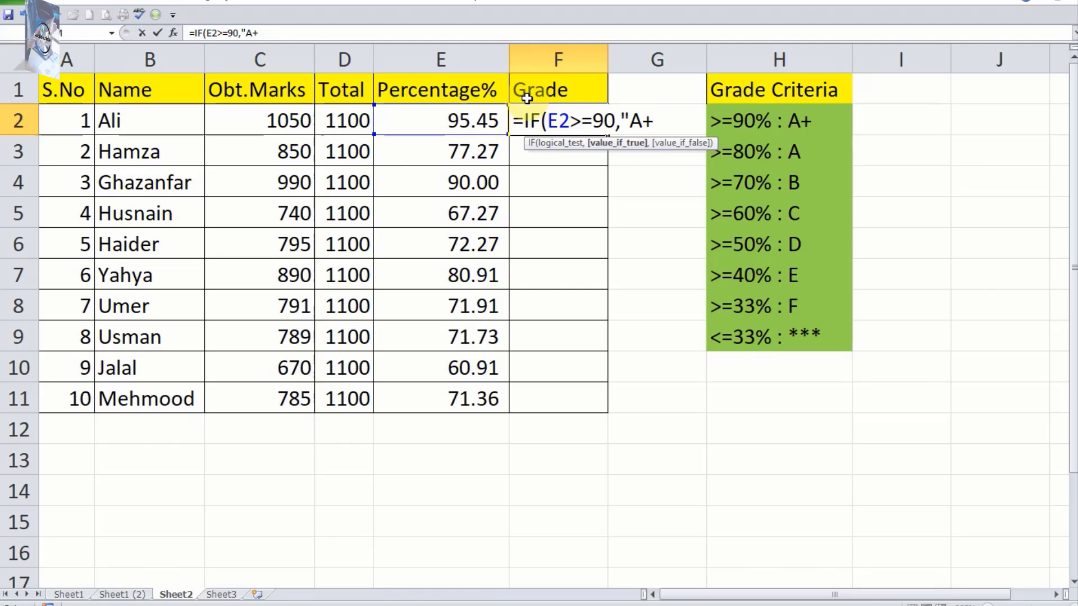
{"action": "type", "text": "\""}
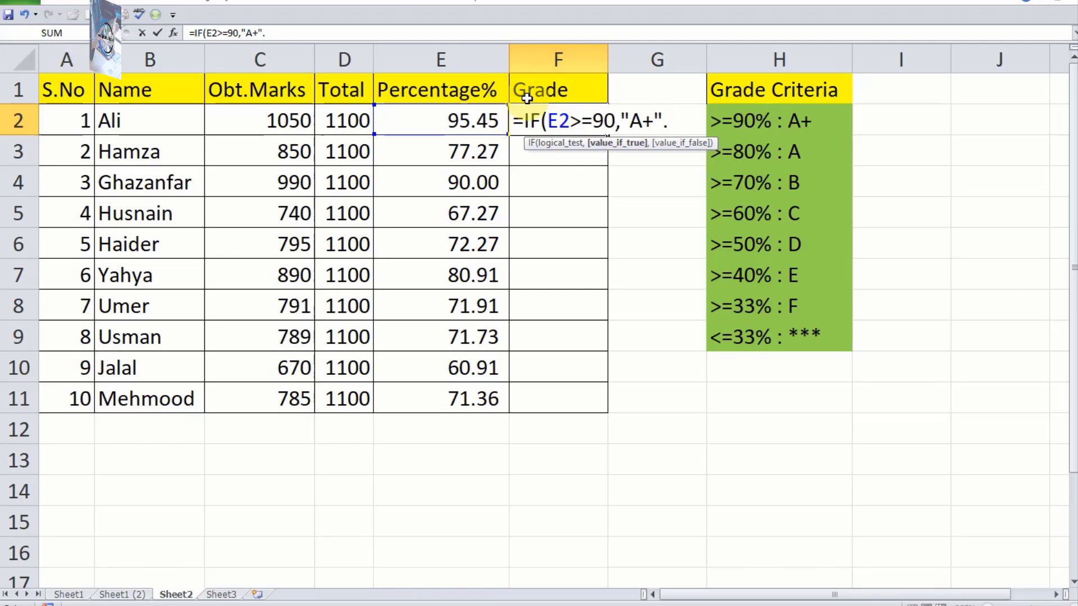
{"action": "type", "text": ","}
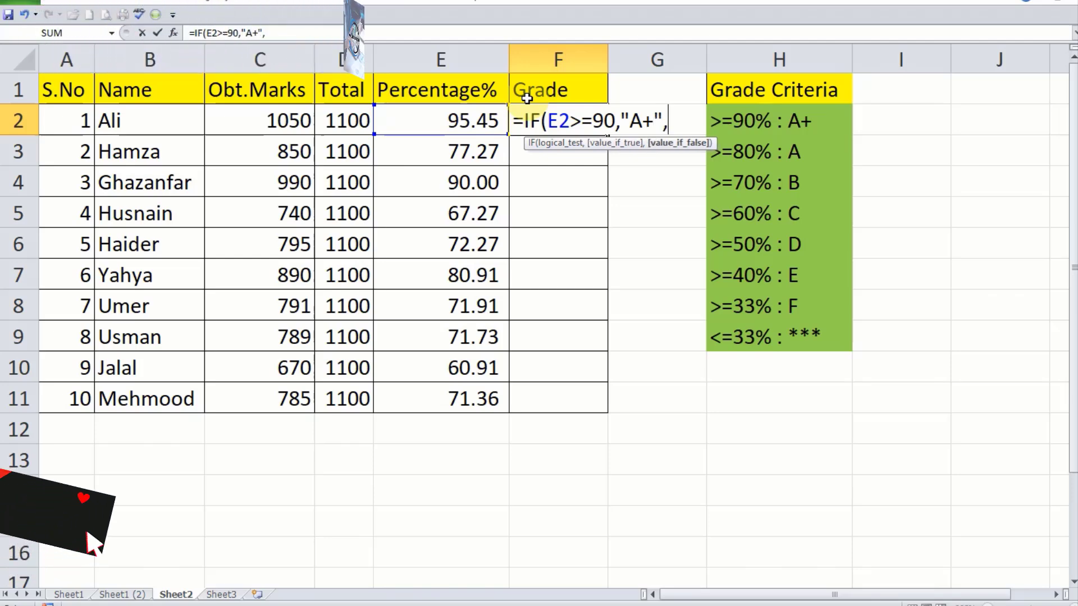
Nest a second IF in the F2 formula that returns "A" when E2>=80.
{"action": "type", "text": "if"}
{"action": "key", "text": "Tab"}
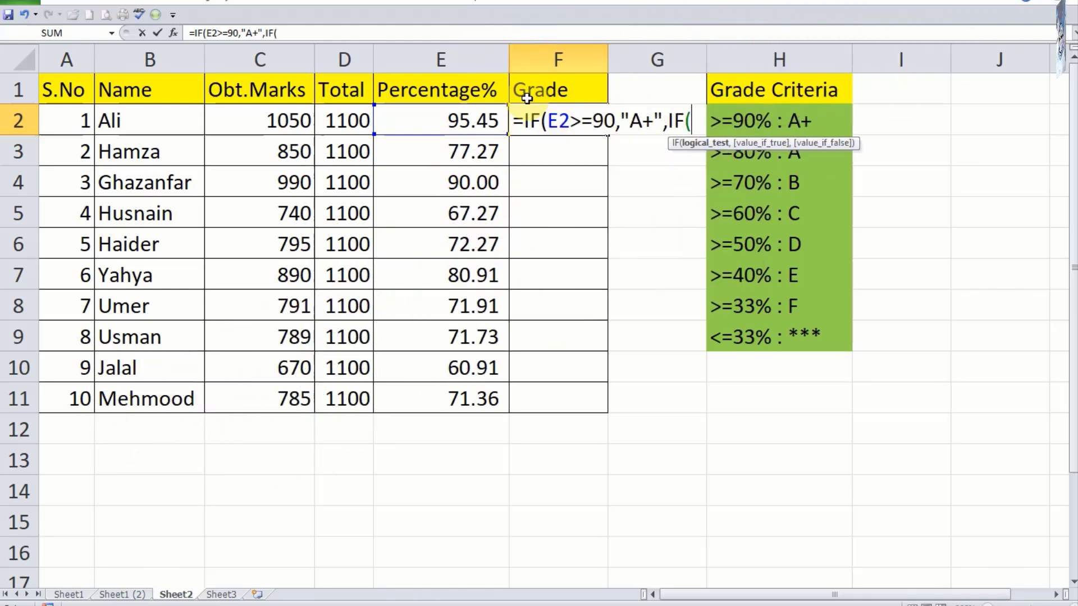
{"action": "left_click", "coordinate": [432, 116]}
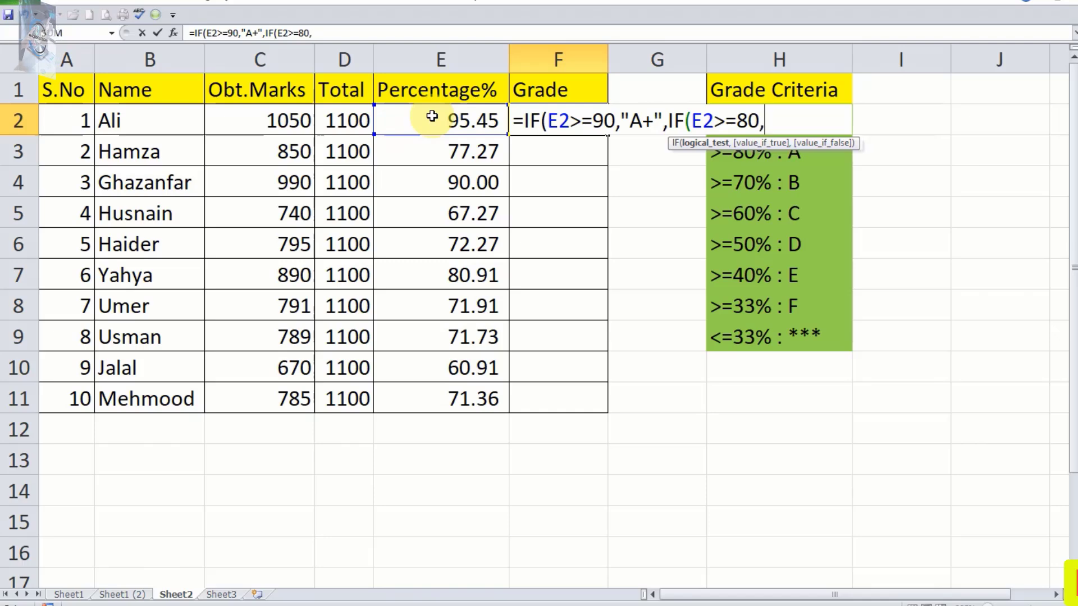
{"action": "type", "text": "\""}
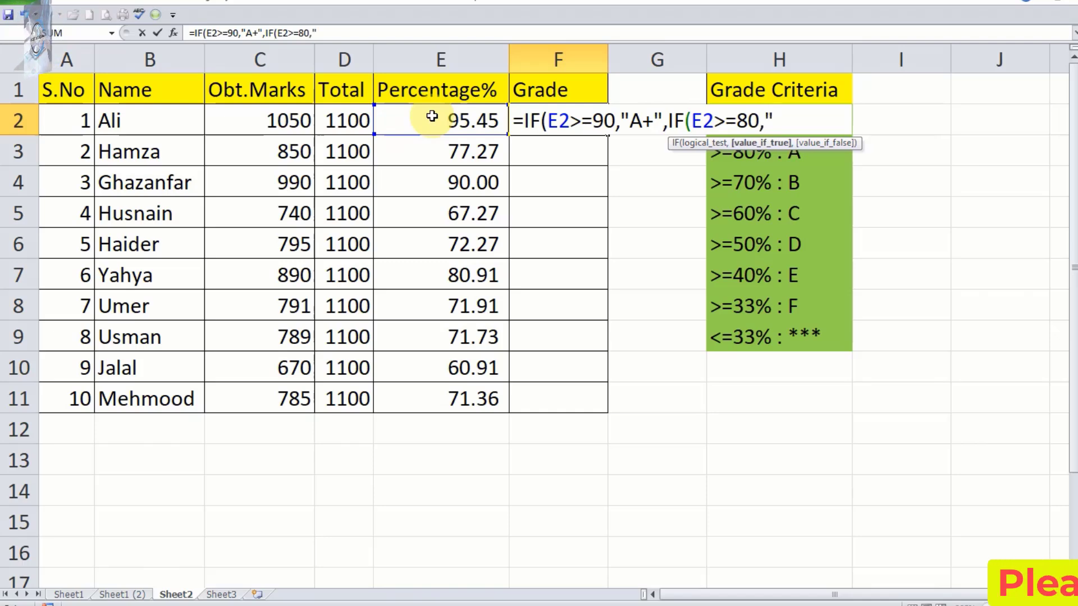
{"action": "type", "text": "A"}
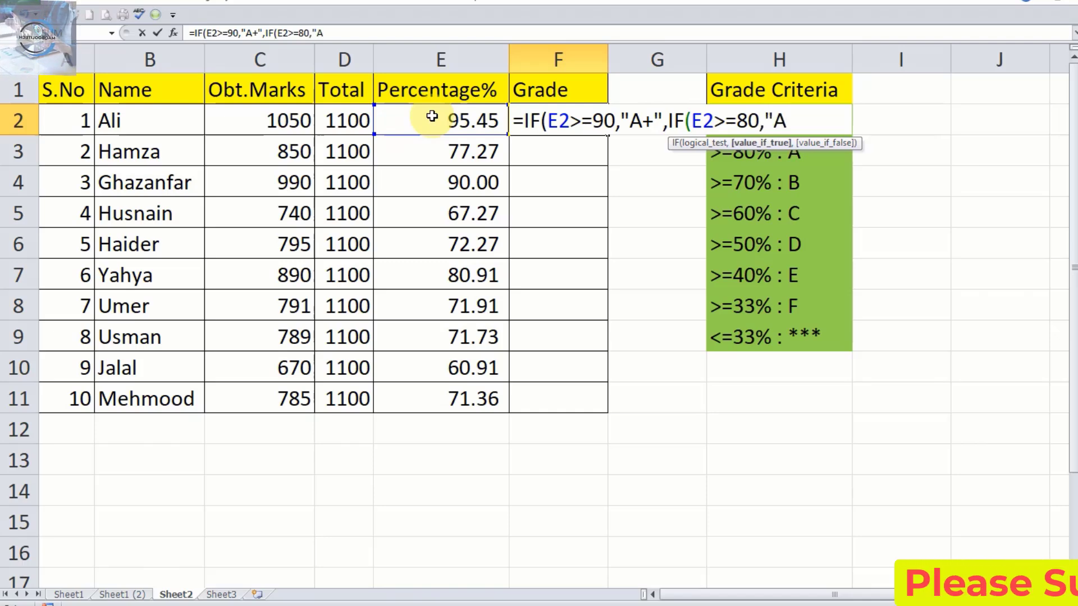
{"action": "type", "text": "\",if"}
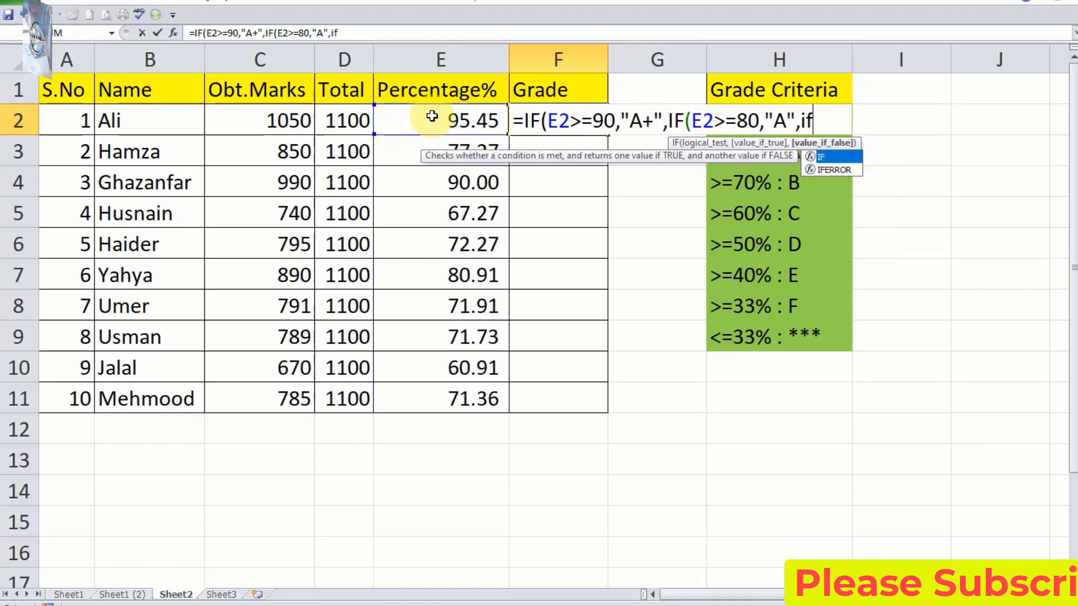
Give the third nested IF in F2 the test E2>=70 and the result "B".
{"action": "key", "text": "Tab"}
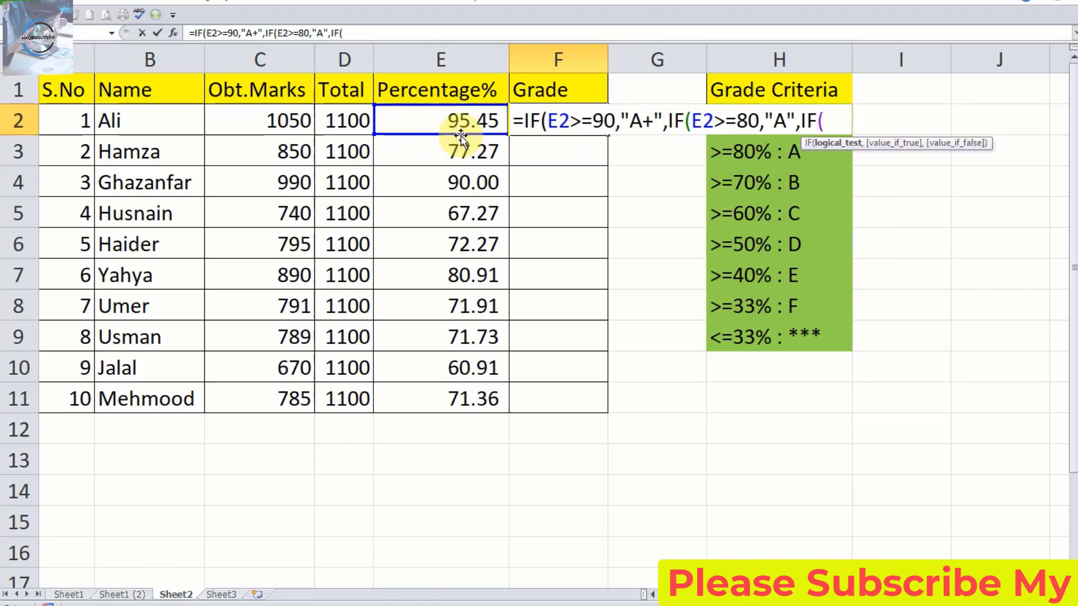
{"action": "left_click", "coordinate": [456, 120]}
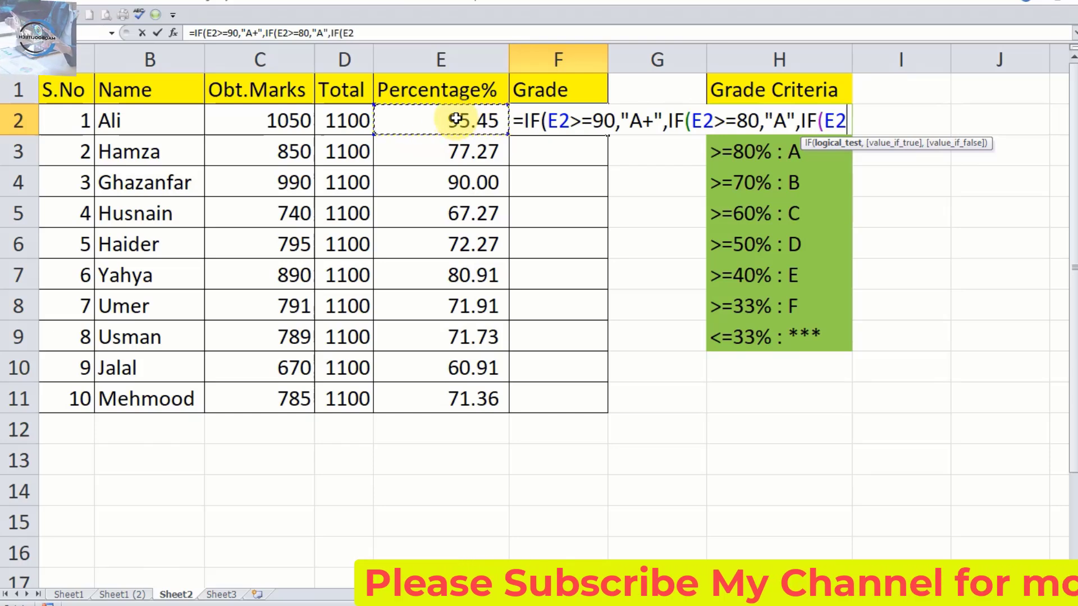
{"action": "type", "text": ">+"}
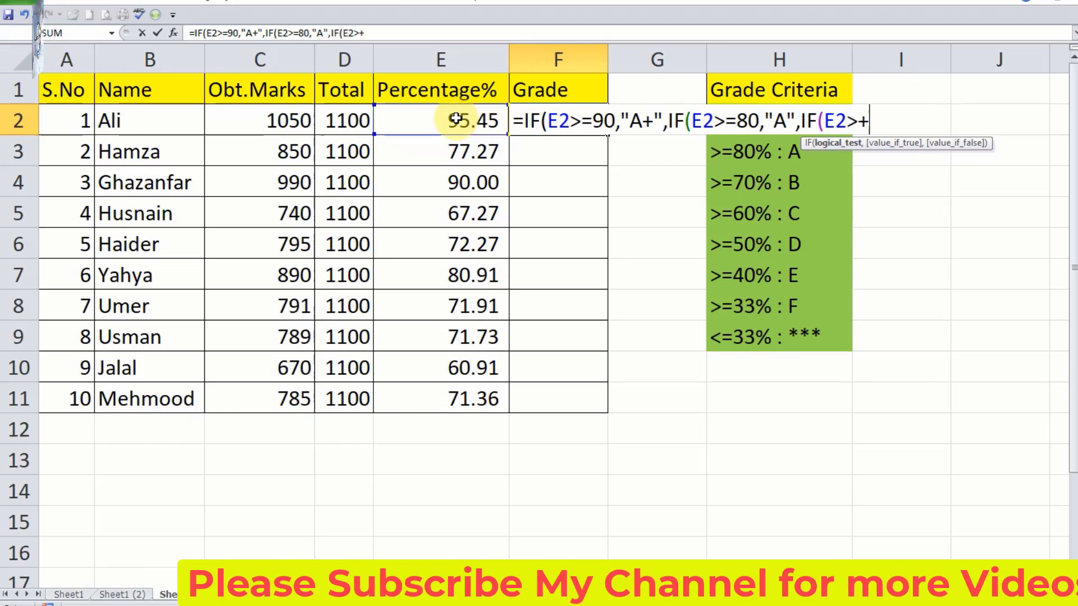
{"action": "key", "text": "BackSpace"}
{"action": "type", "text": "="}
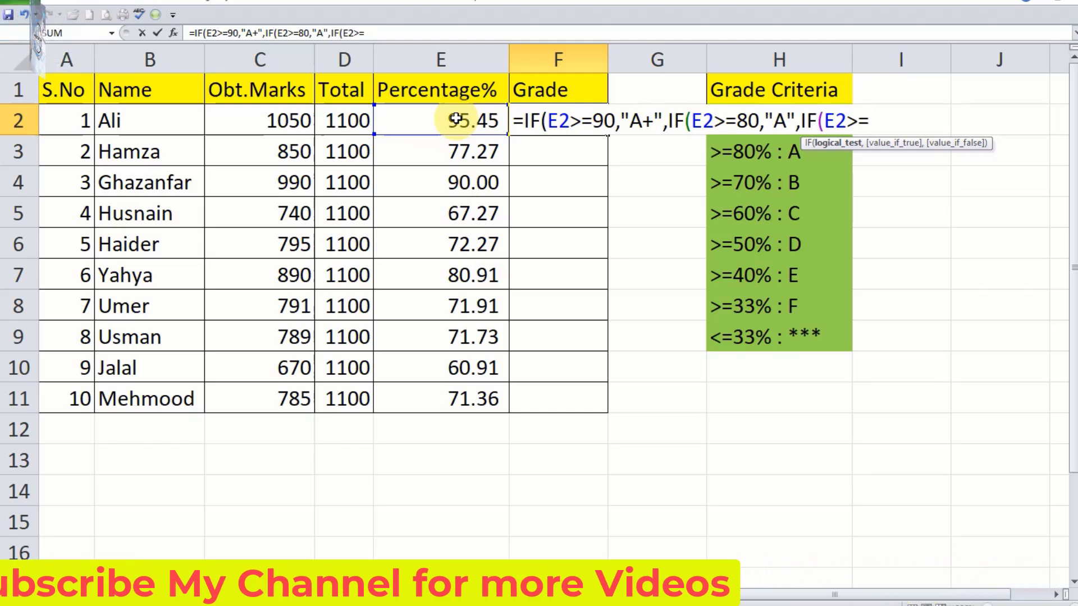
{"action": "type", "text": "70"}
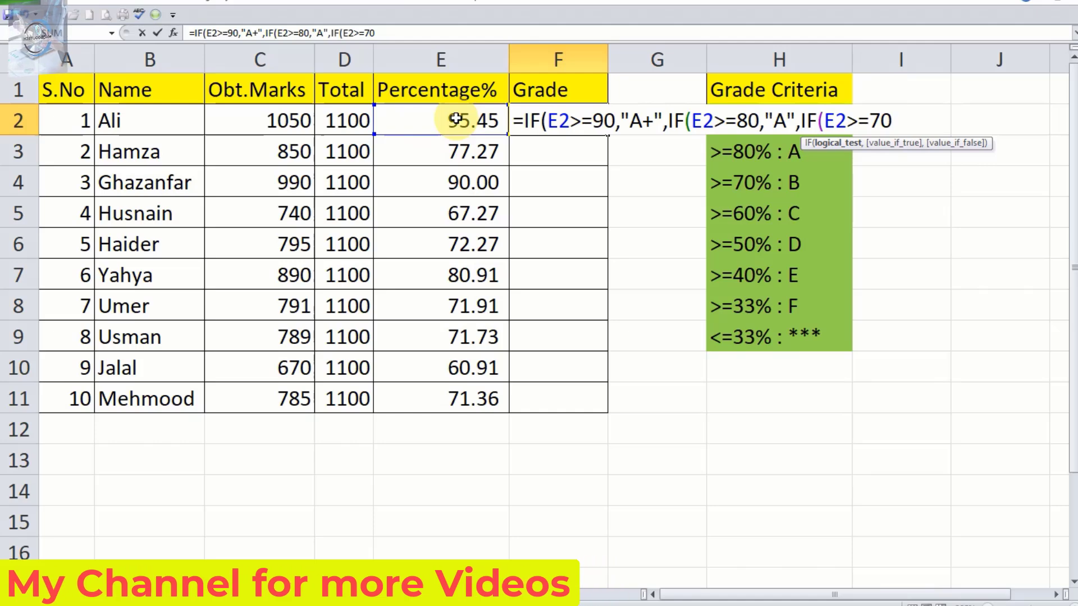
{"action": "type", "text": ","}
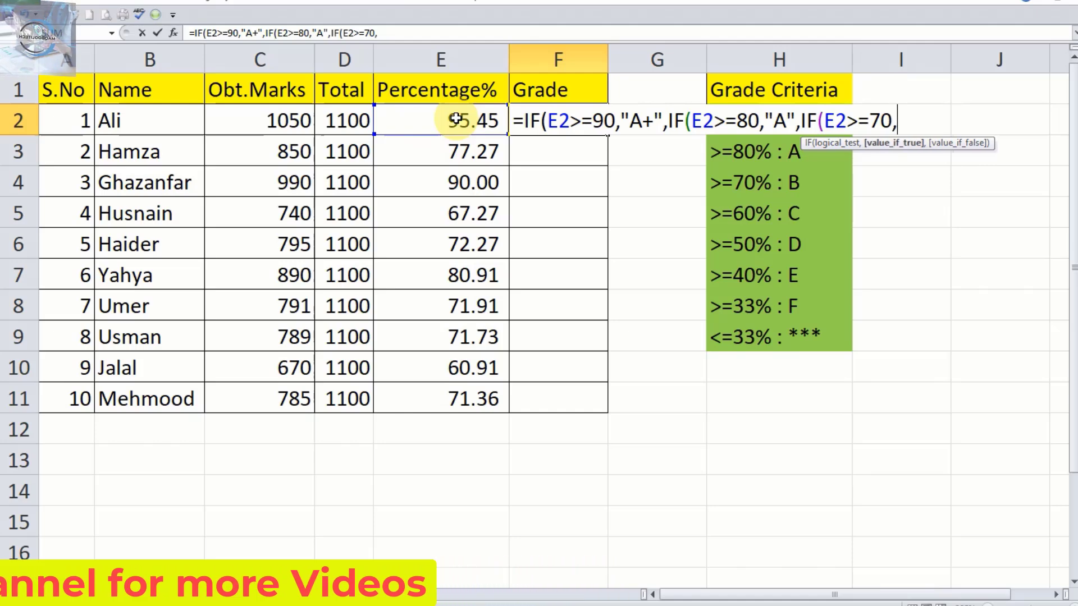
{"action": "type", "text": "\""}
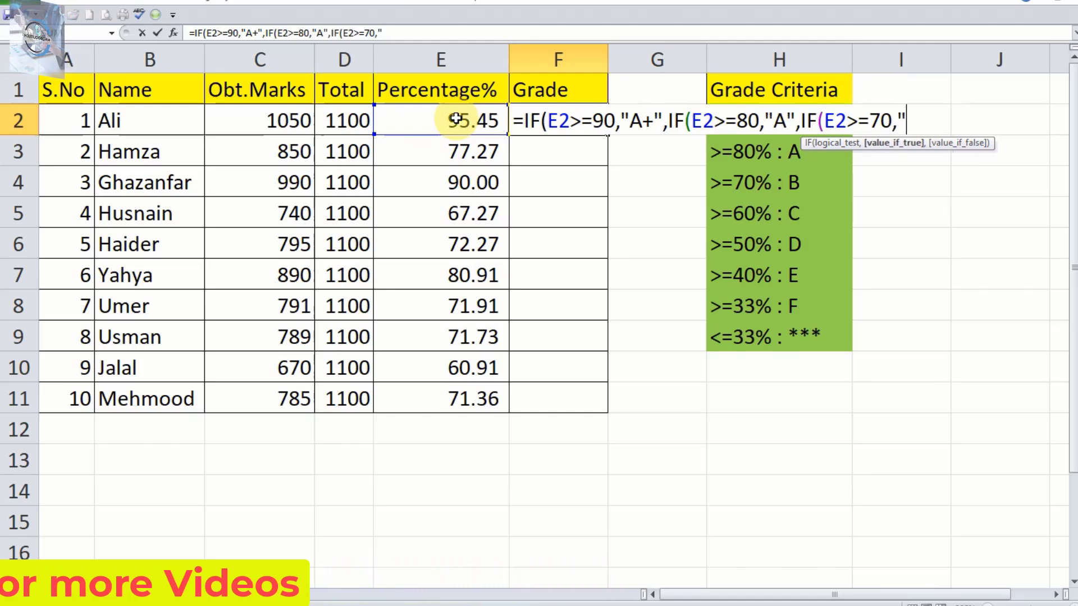
{"action": "type", "text": "B"}
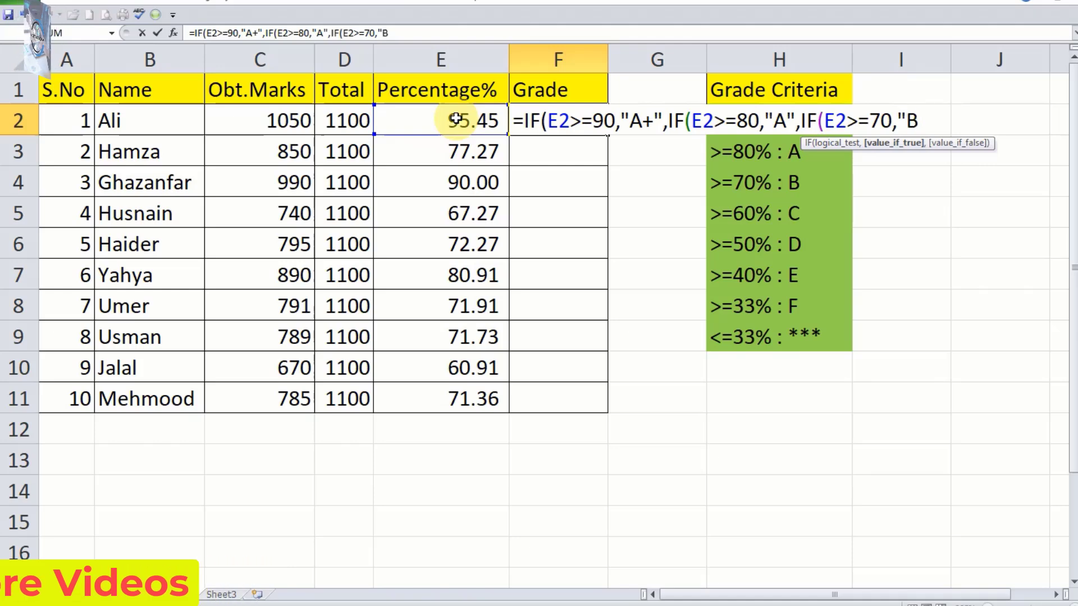
{"action": "type", "text": "\"i"}
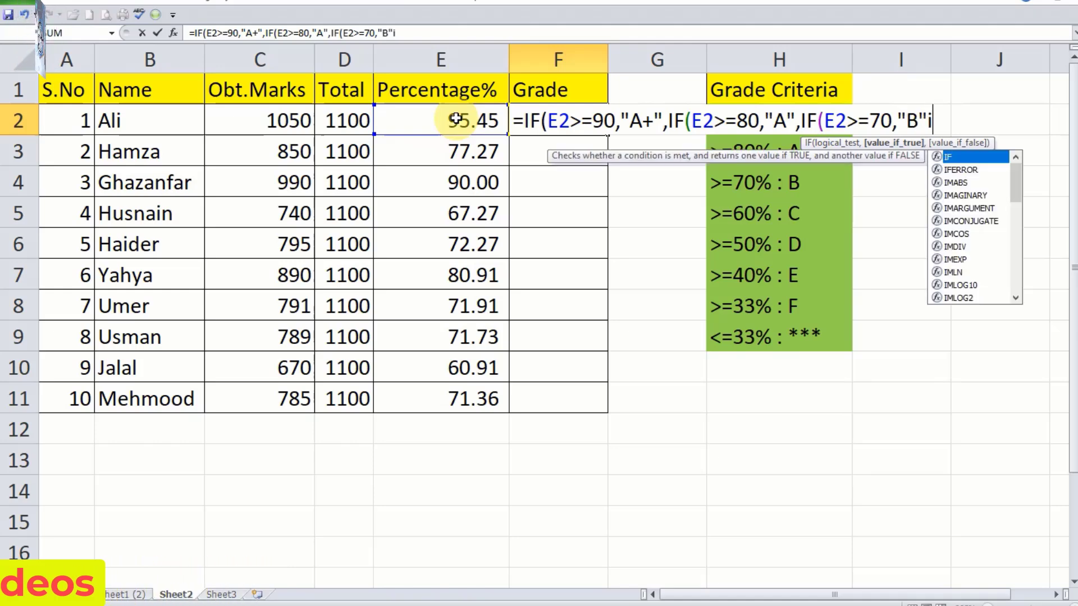
{"action": "key", "text": "BackSpace"}
Nest a fourth IF in the F2 formula that returns "C" when E2>=60.
{"action": "type", "text": ",if"}
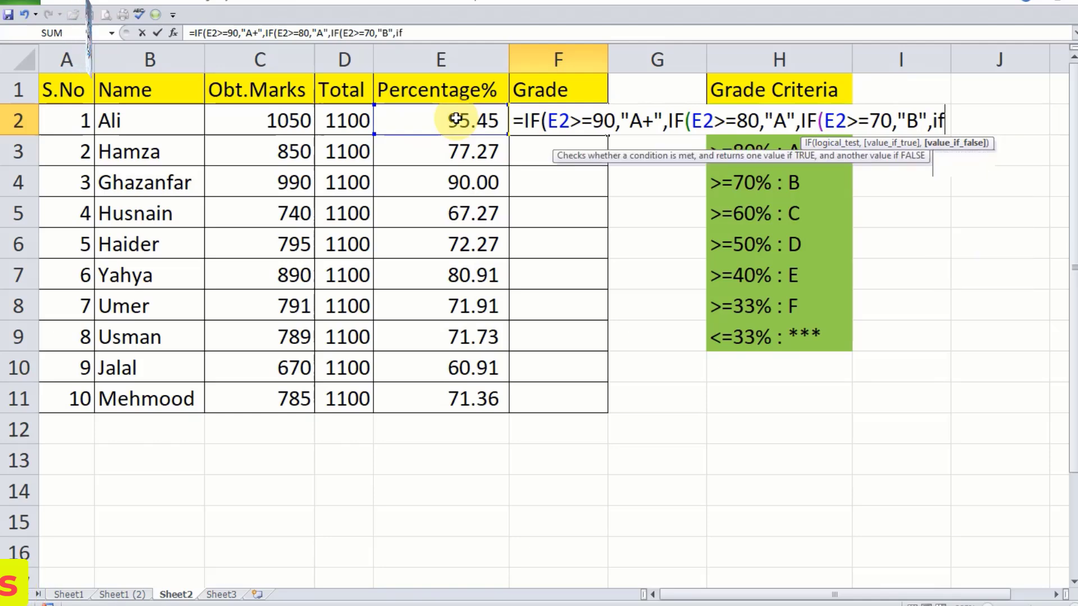
{"action": "key", "text": "Tab"}
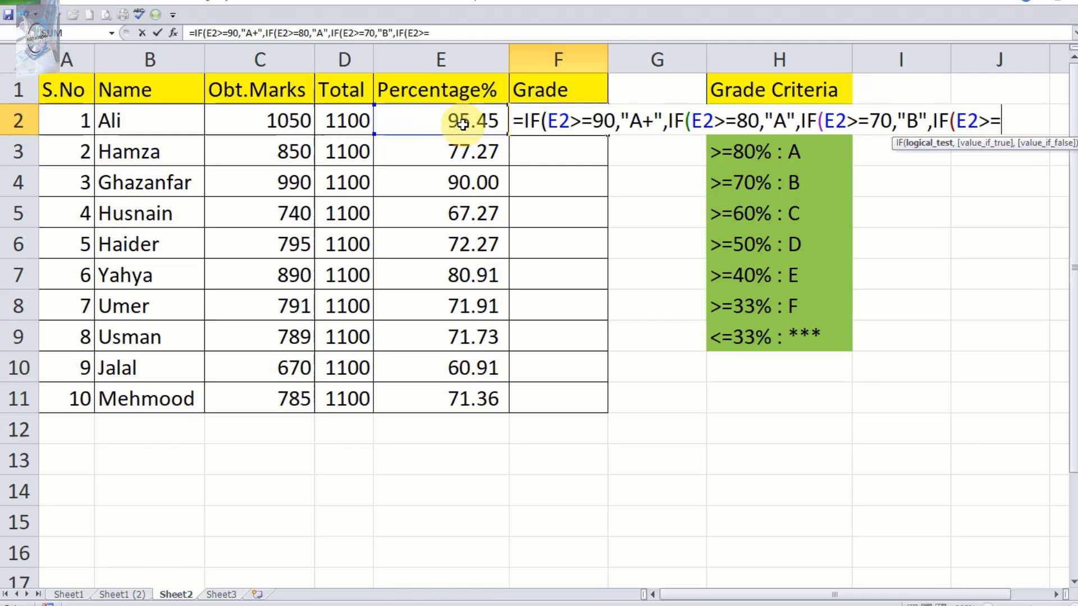
{"action": "type", "text": "60,\"C"}
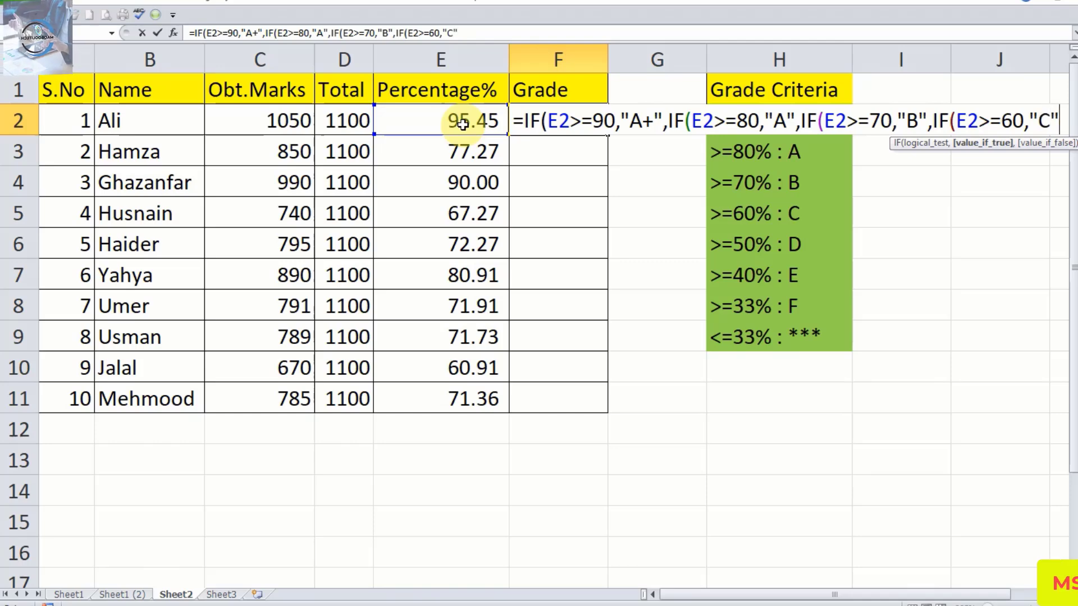
{"action": "type", "text": "\",if"}
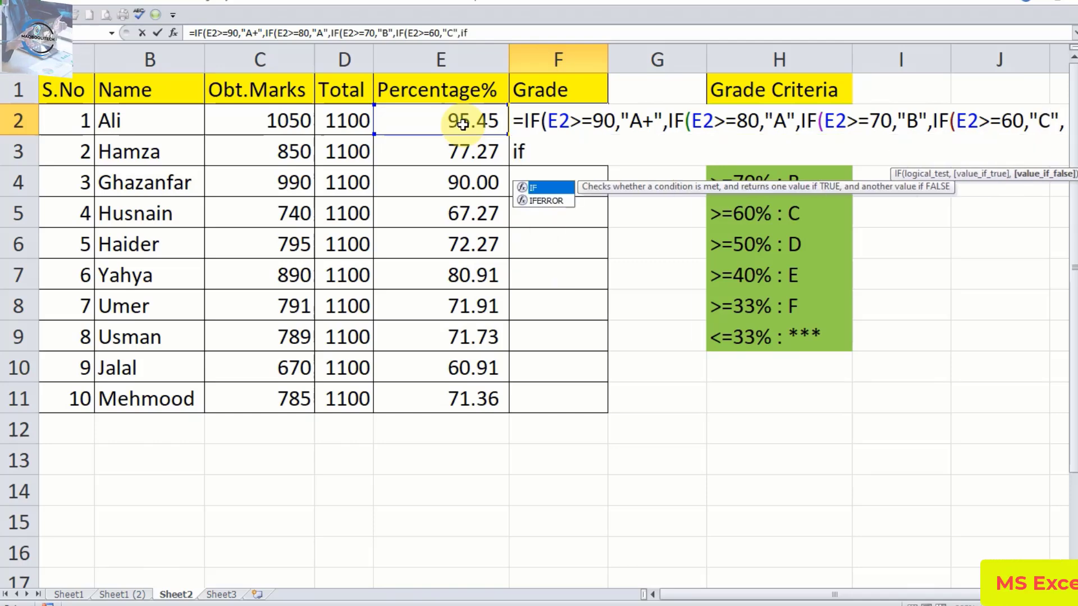
Give the fifth nested IF in F2 the test E2>=50 and the result "D".
{"action": "key", "text": "Tab"}
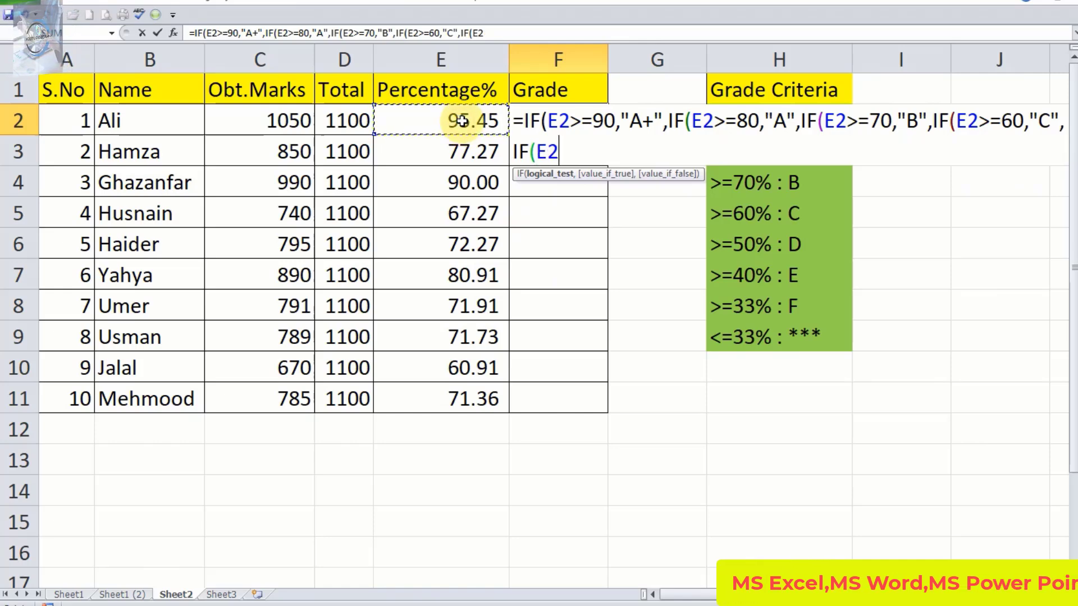
{"action": "type", "text": ">=50"}
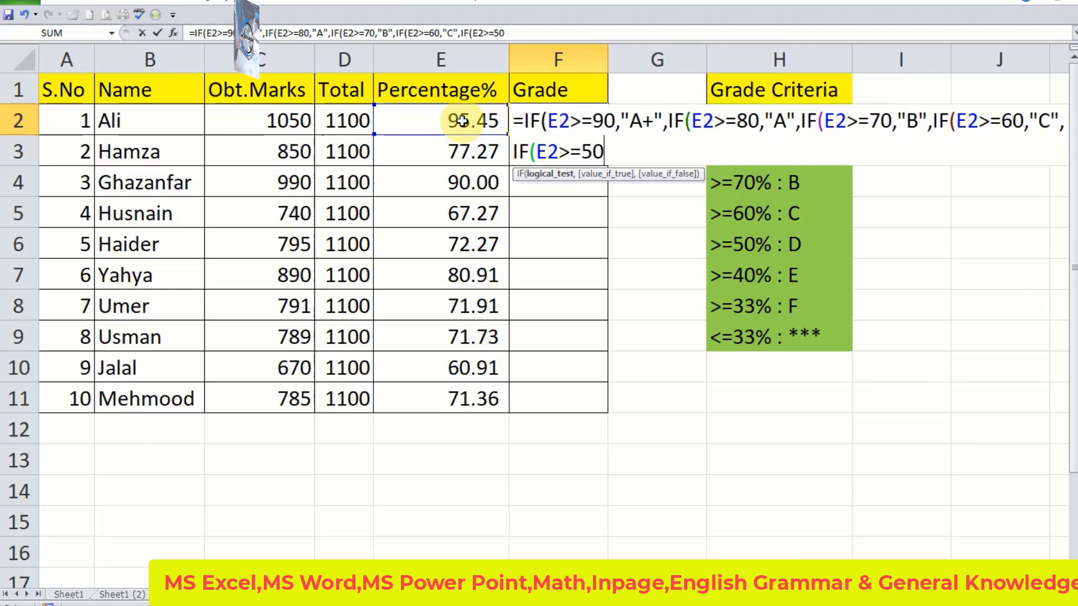
{"action": "type", "text": ",\""}
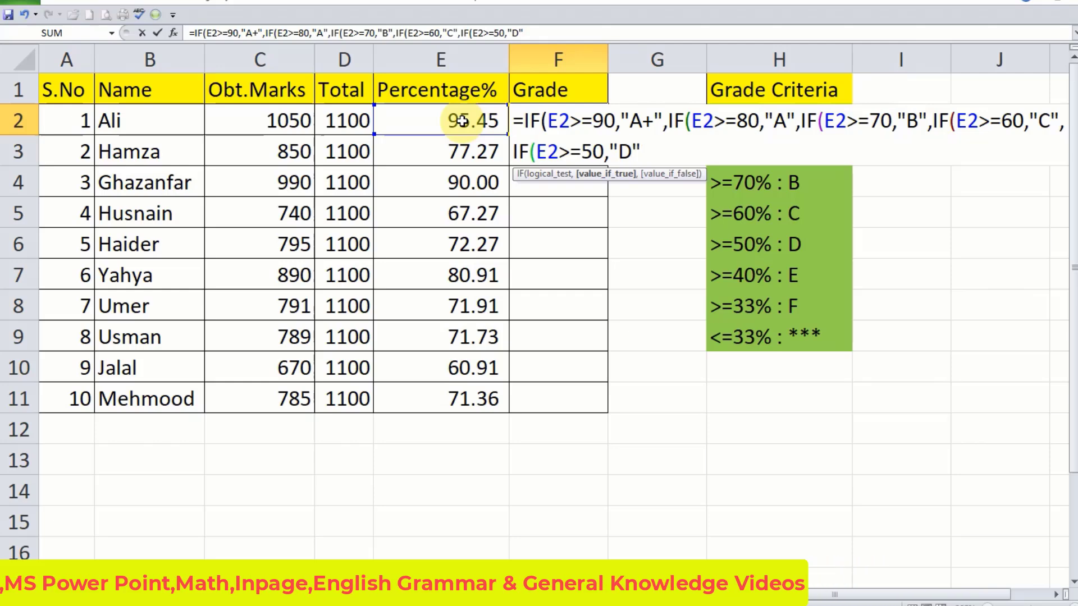
{"action": "type", "text": "D\",if"}
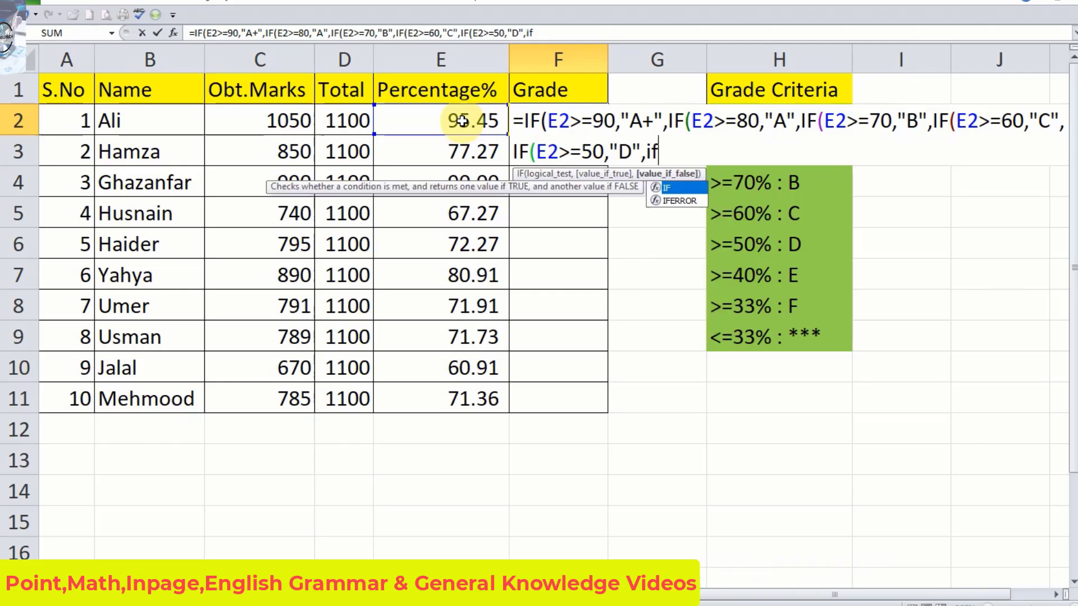
Give the sixth nested IF in F2 the test E2>=40 and the result "E".
{"action": "key", "text": "Tab"}
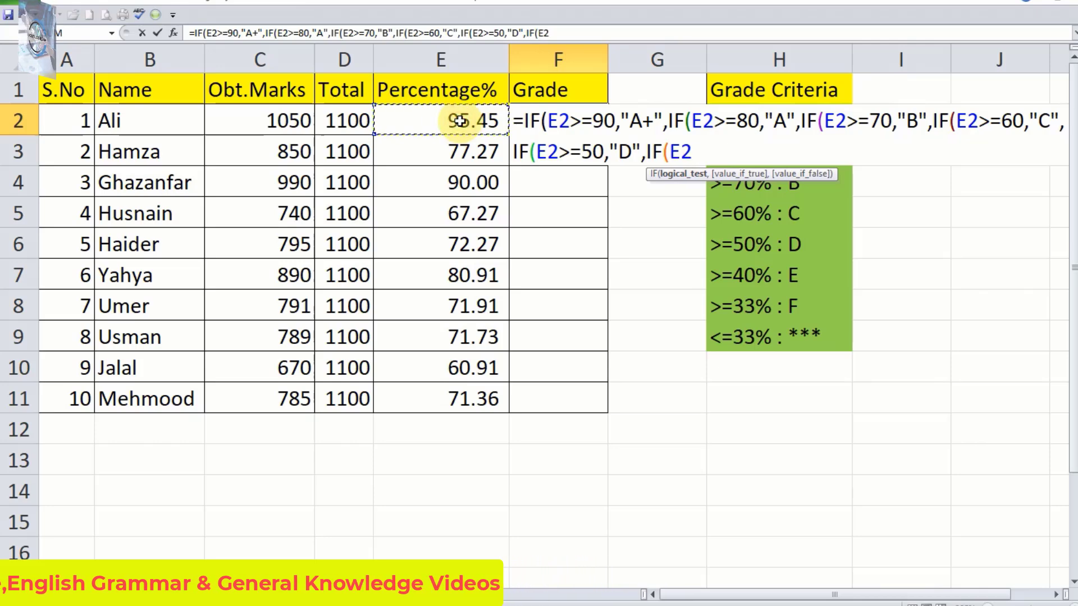
{"action": "type", "text": ">="}
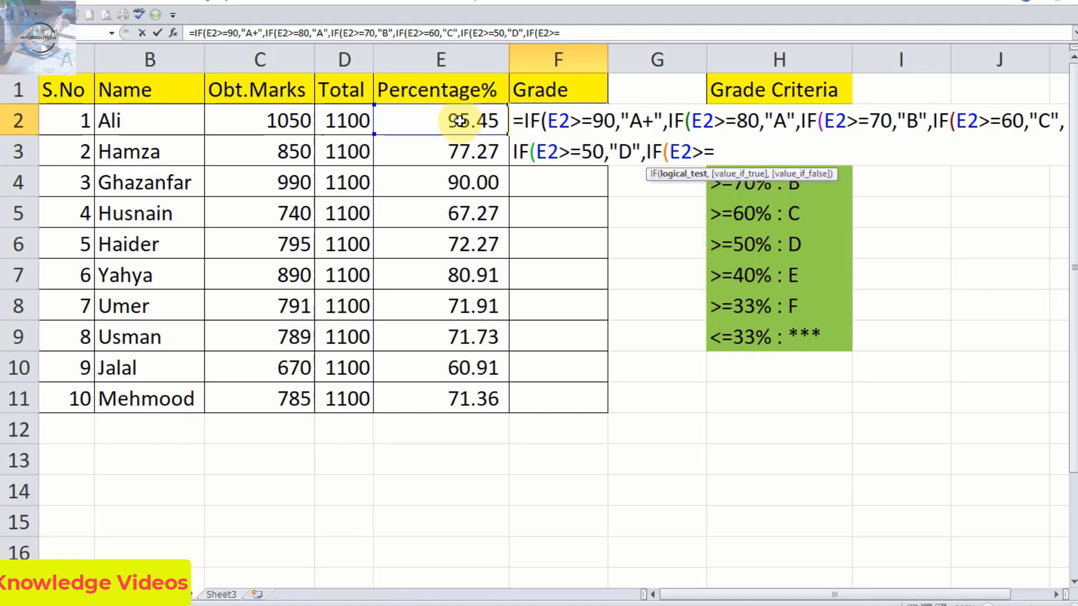
{"action": "type", "text": "40"}
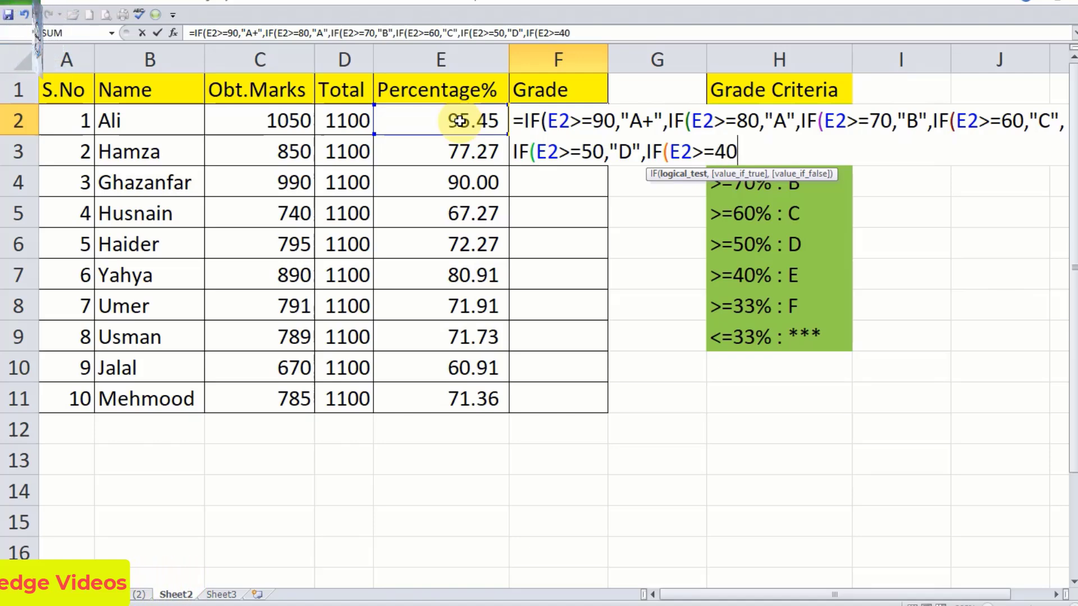
{"action": "type", "text": ","}
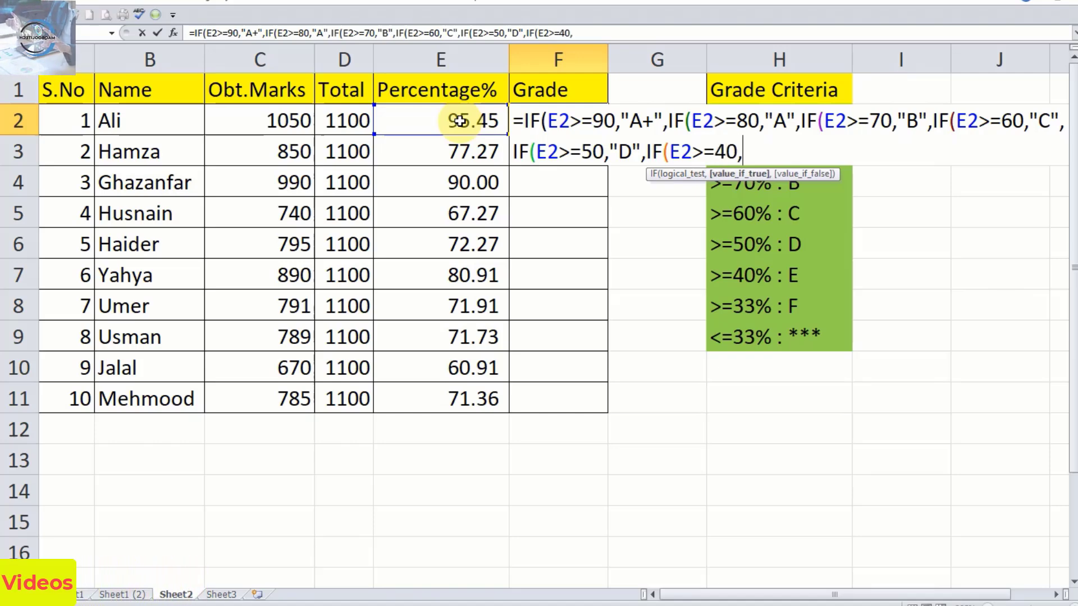
{"action": "type", "text": "\""}
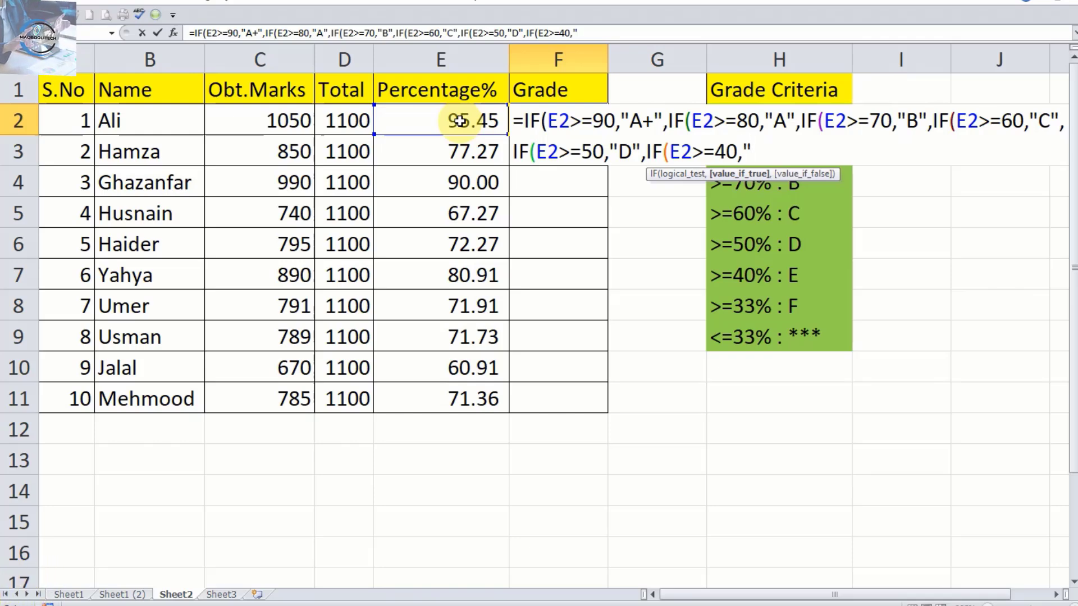
{"action": "type", "text": "E\""}
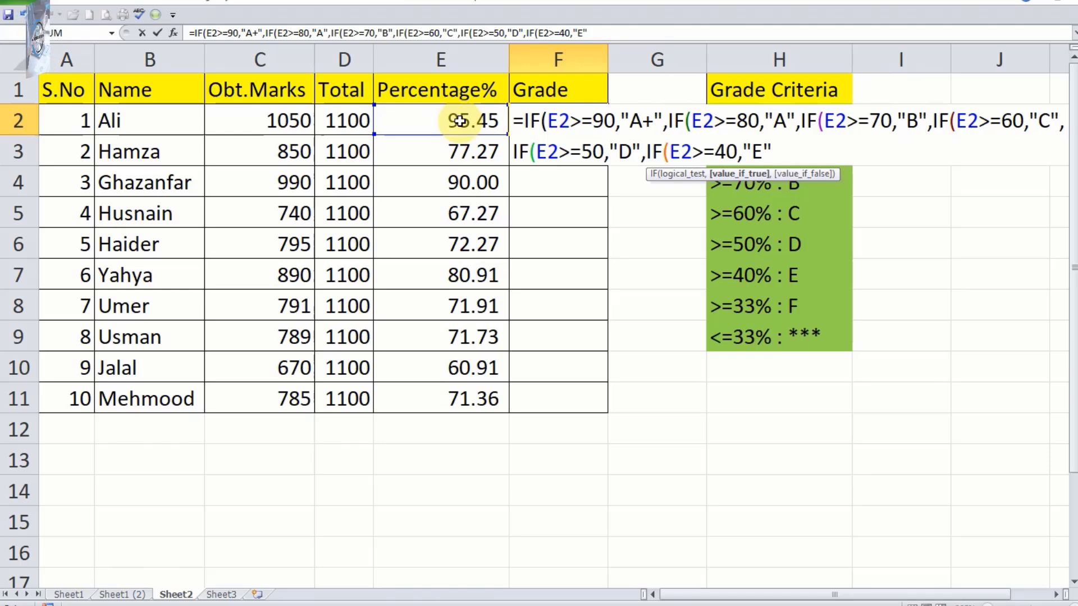
Nest a seventh IF in the F2 formula that returns "F" when E2>=33.
{"action": "type", "text": ",if"}
{"action": "key", "text": "Tab"}
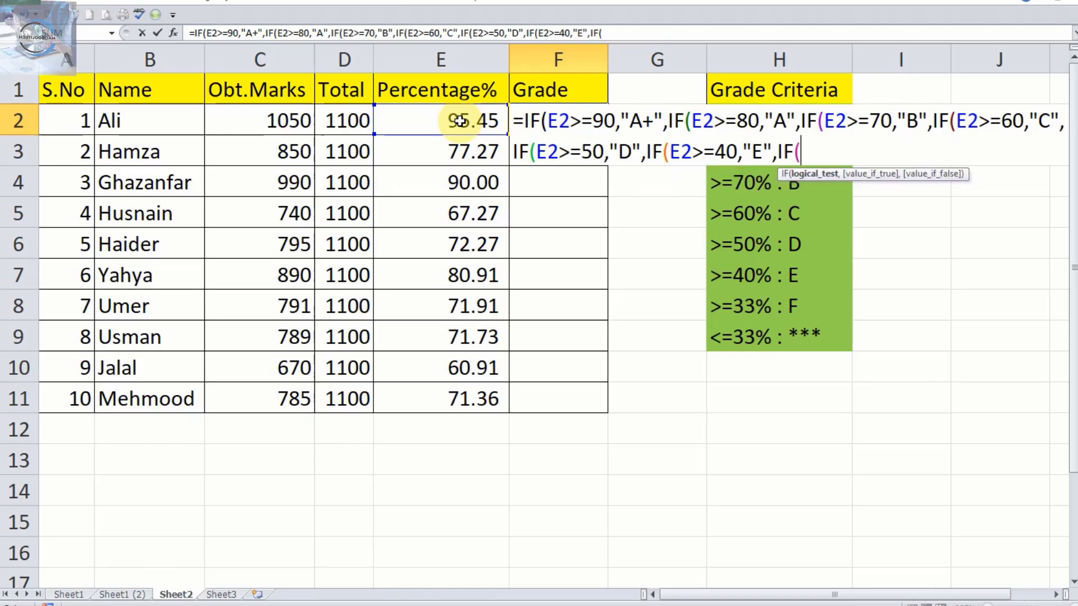
{"action": "left_click", "coordinate": [458, 121]}
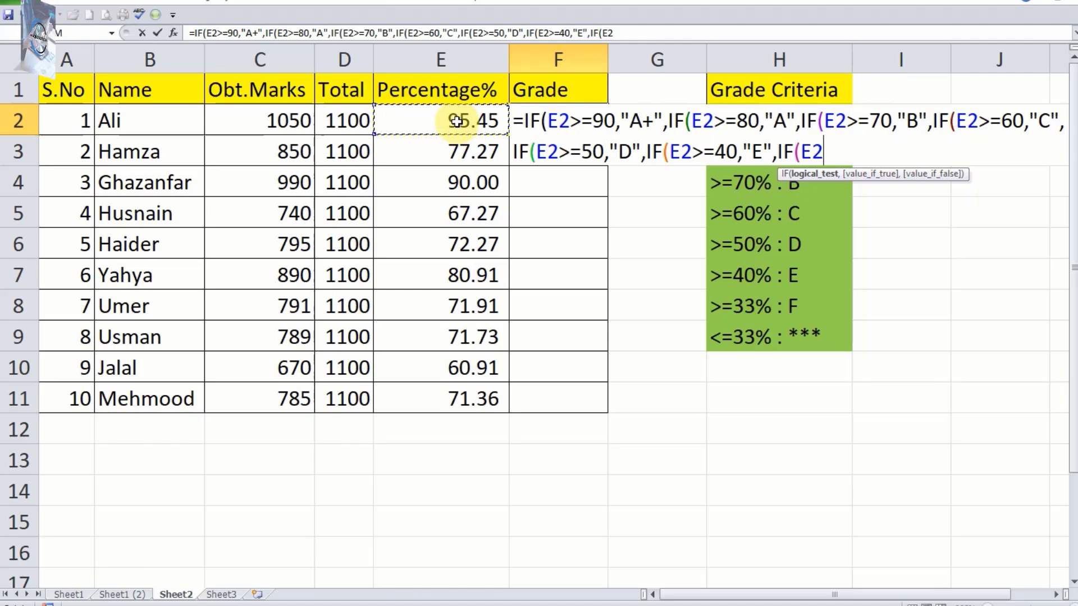
{"action": "type", "text": ">"}
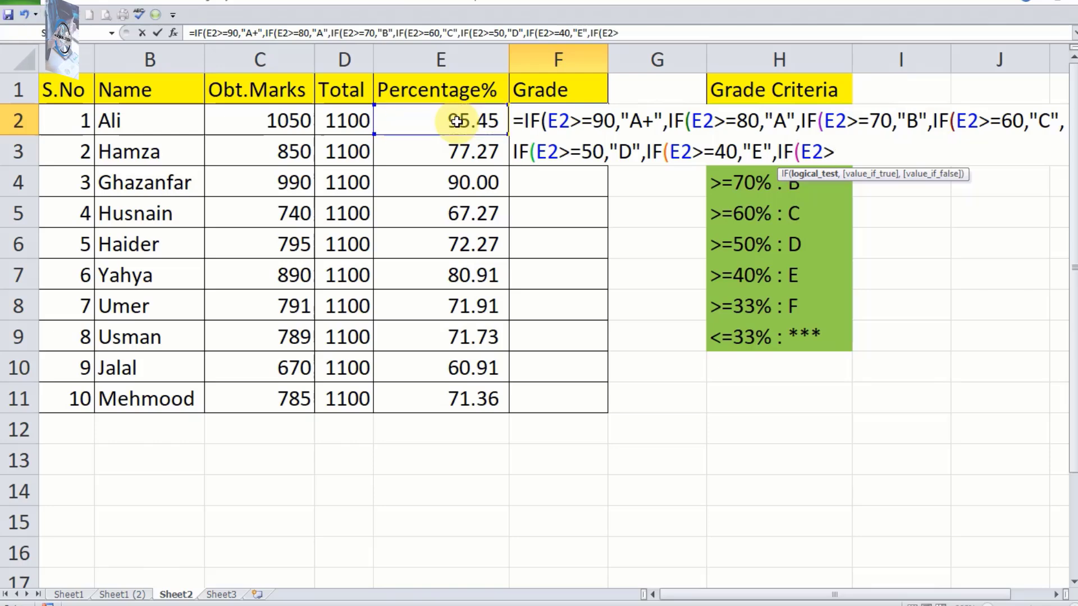
{"action": "type", "text": "="}
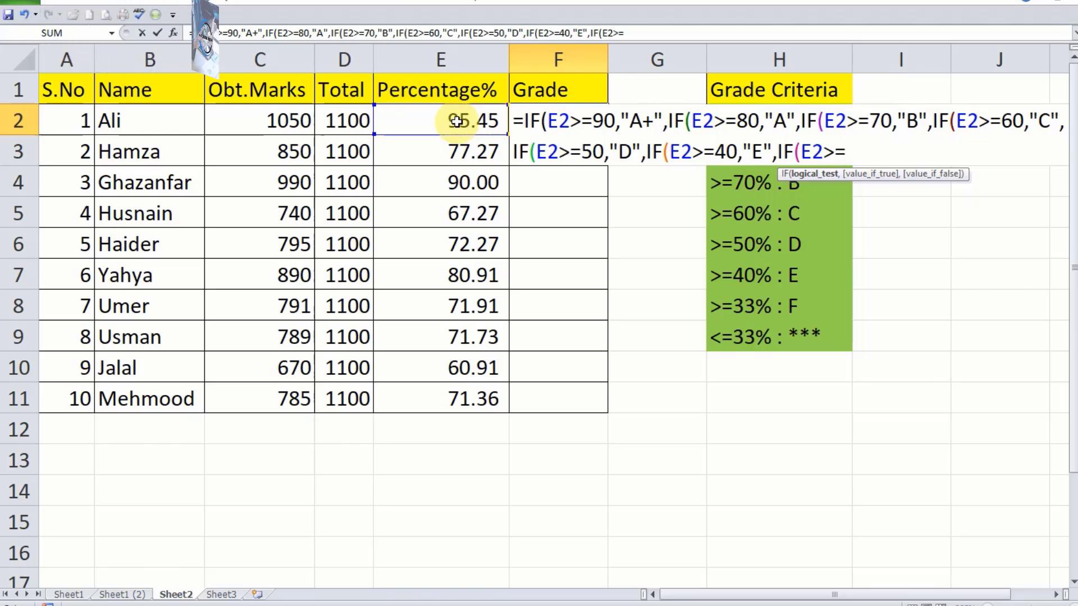
{"action": "type", "text": "33,"}
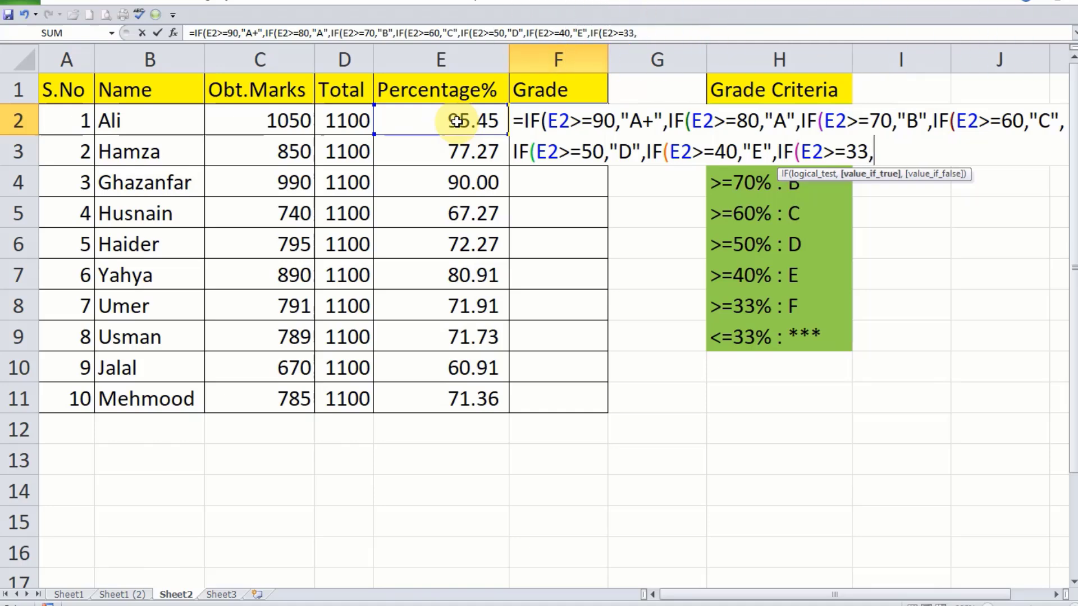
{"action": "type", "text": "\""}
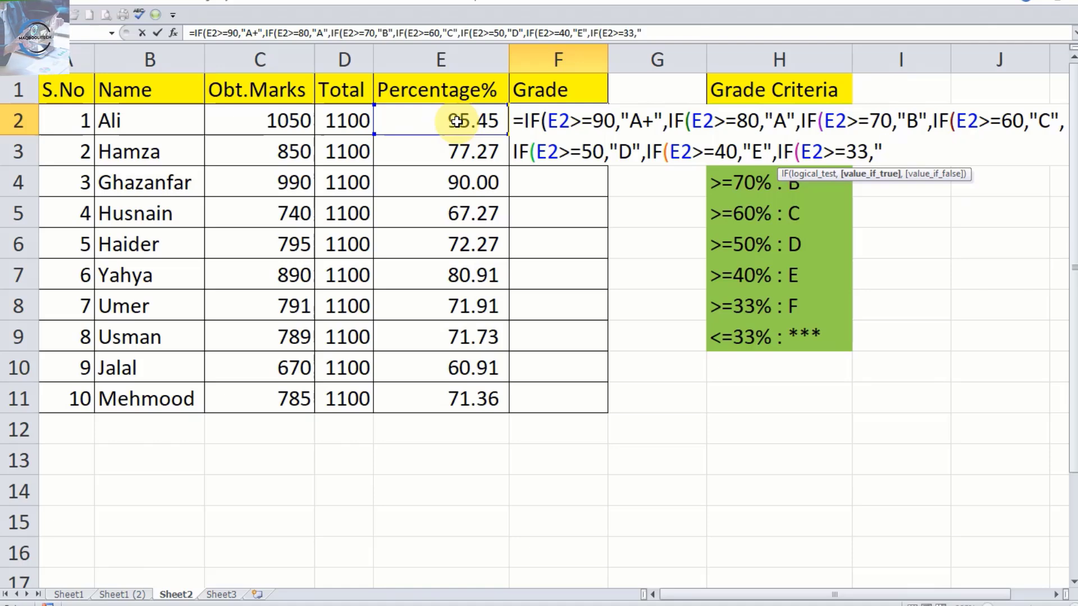
{"action": "type", "text": "F"}
{"action": "type", "text": "\","}
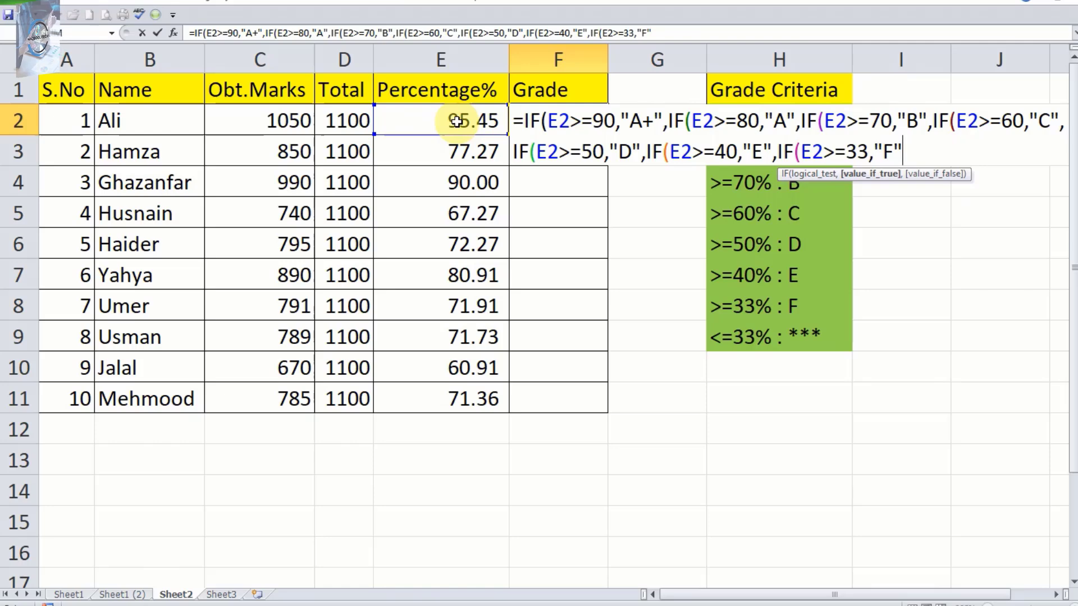
Nest a final IF in the F2 formula that returns "***" when E2<=33.
{"action": "type", "text": "if"}
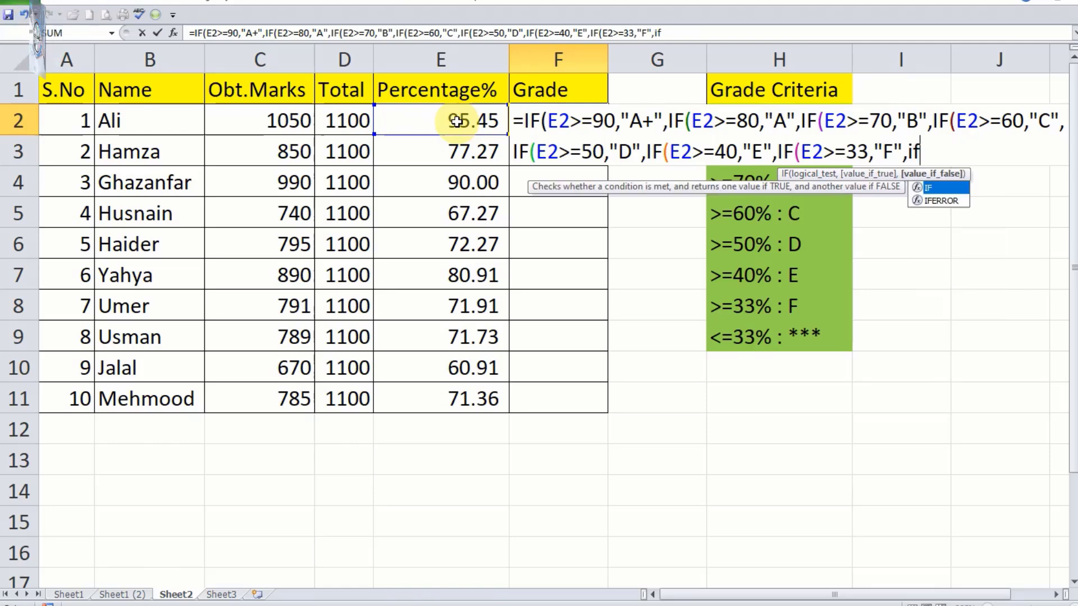
{"action": "key", "text": "Tab"}
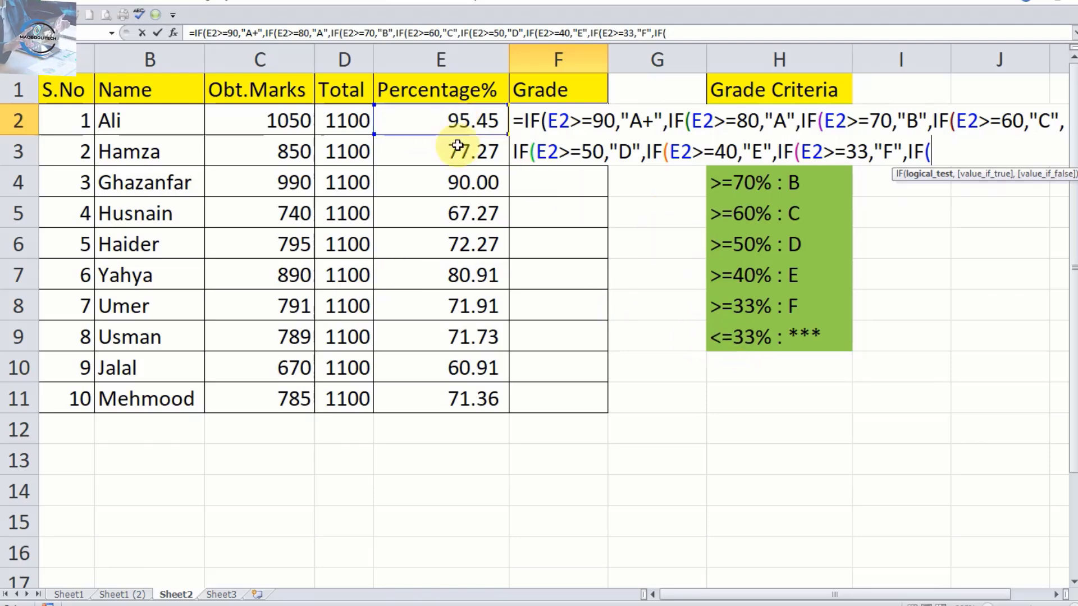
{"action": "left_click", "coordinate": [447, 120]}
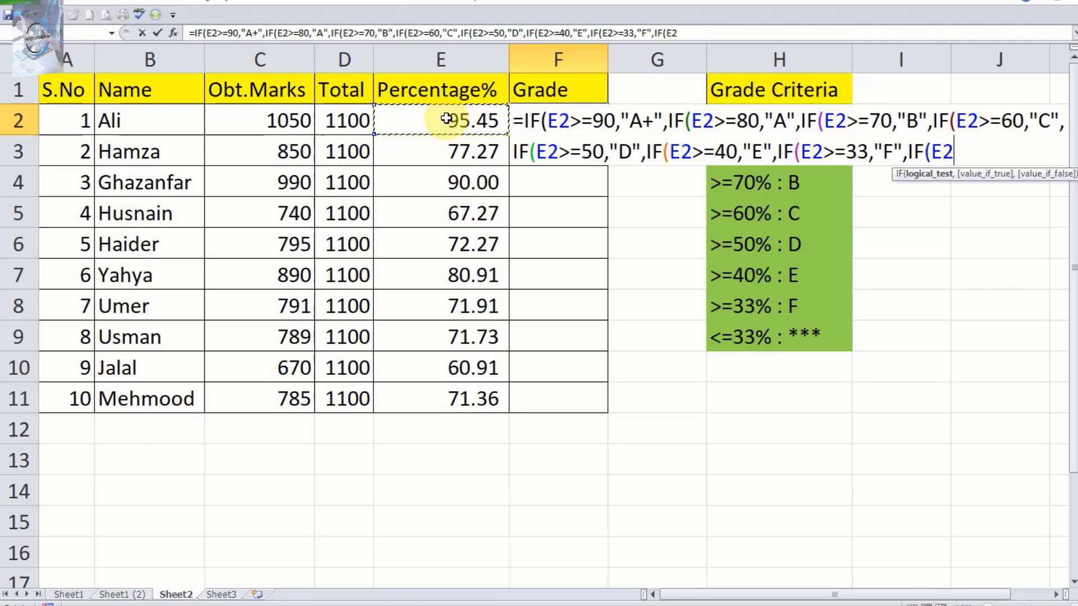
{"action": "type", "text": "<="}
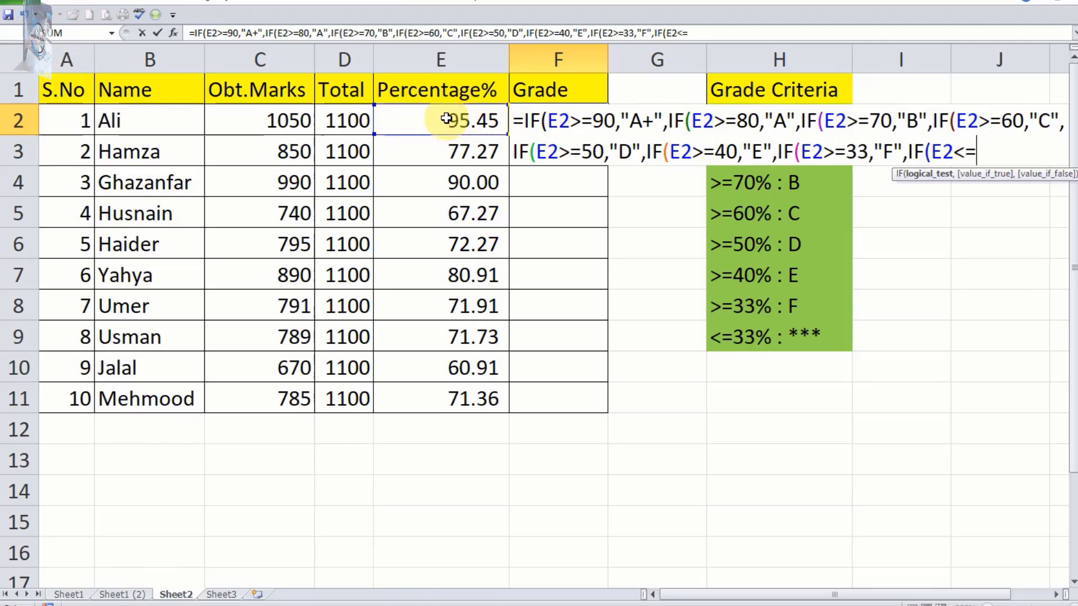
{"action": "type", "text": "33"}
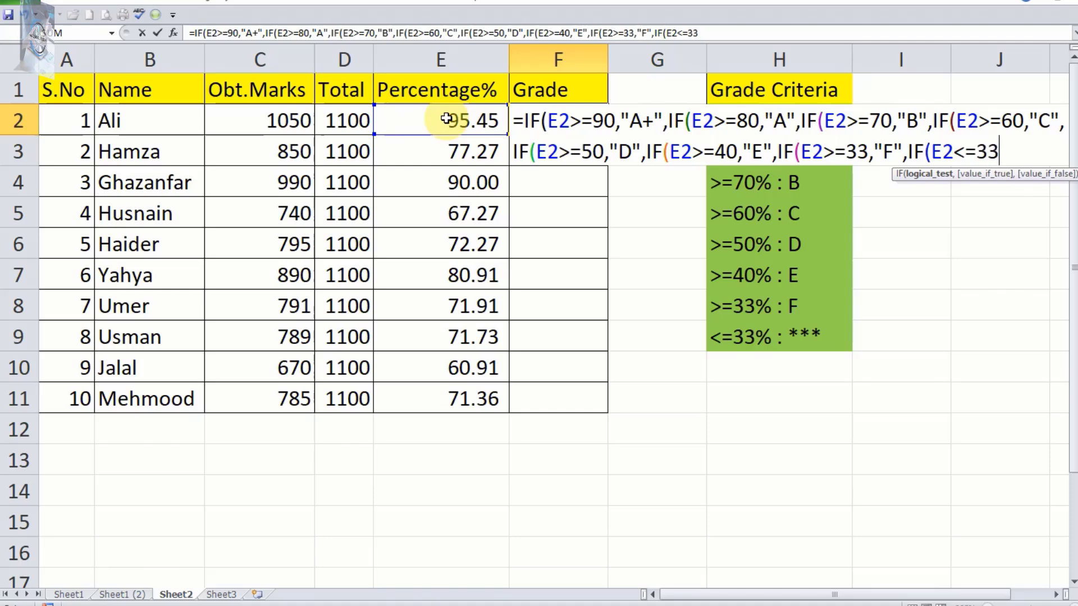
{"action": "type", "text": ","}
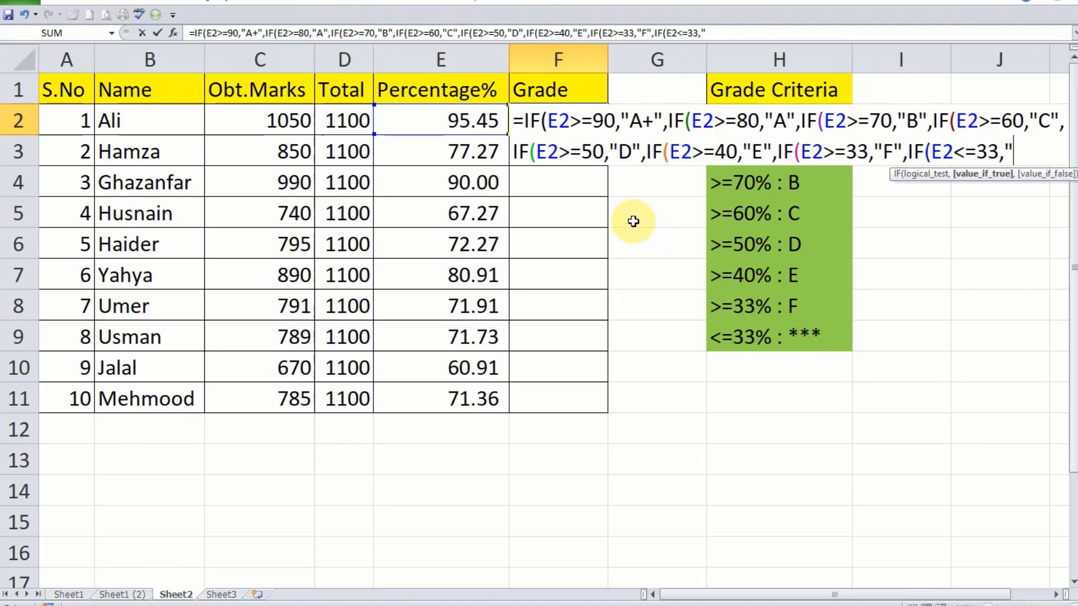
{"action": "type", "text": "***\""}
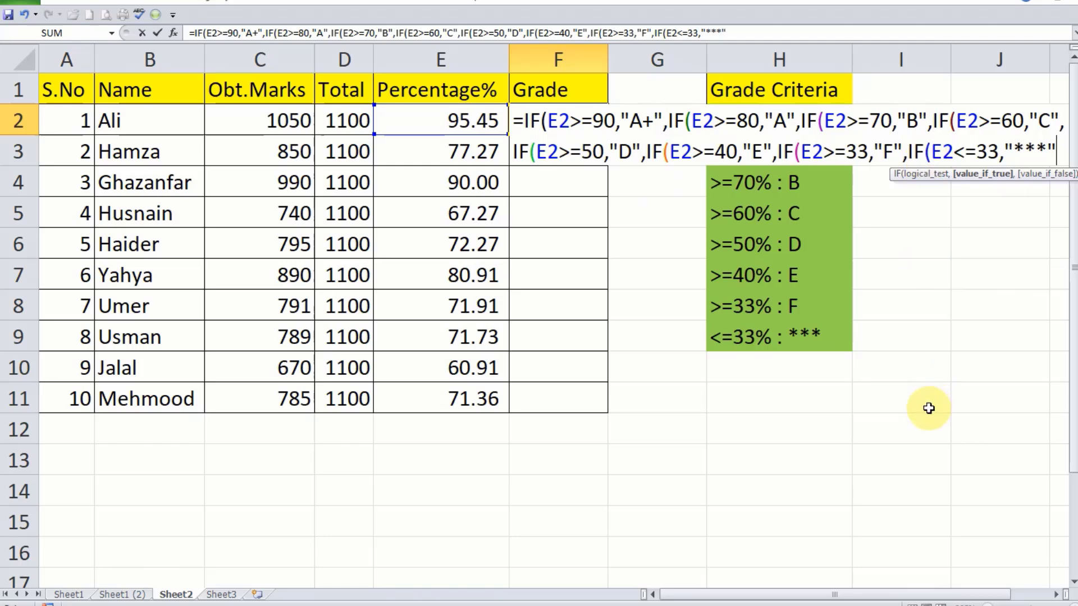
Close all eight nested IF functions with parentheses and enter the formula in F2.
{"action": "type", "text": ")))"}
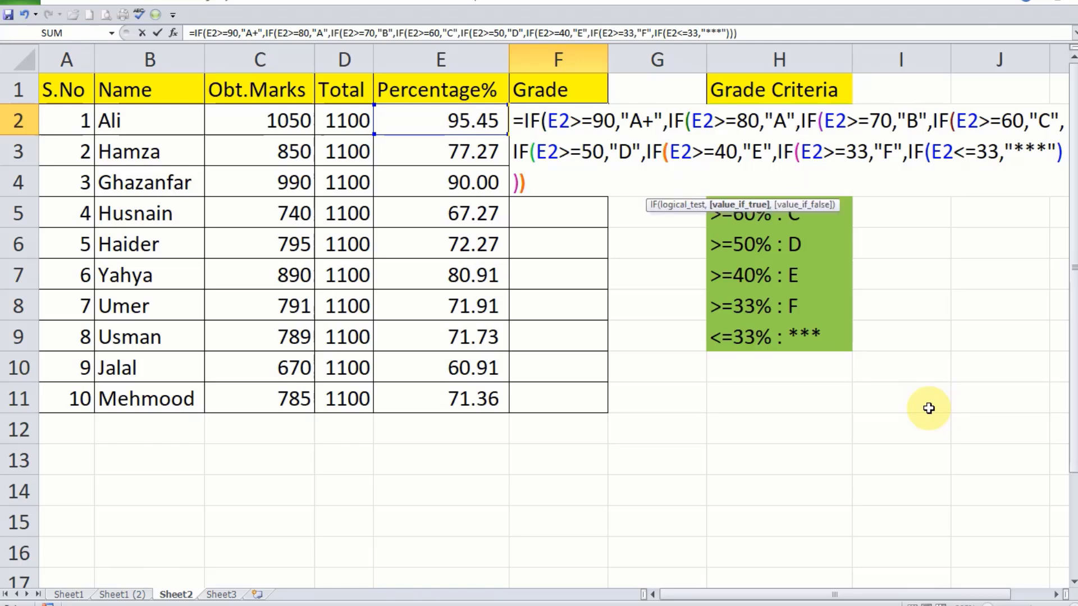
{"action": "type", "text": "))"}
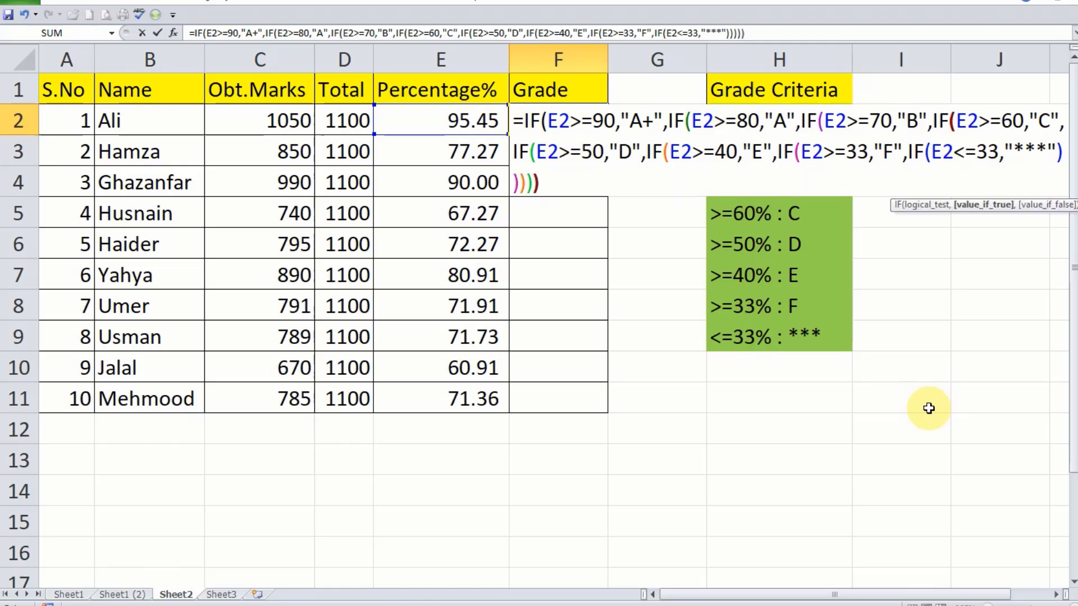
{"action": "type", "text": ")))"}
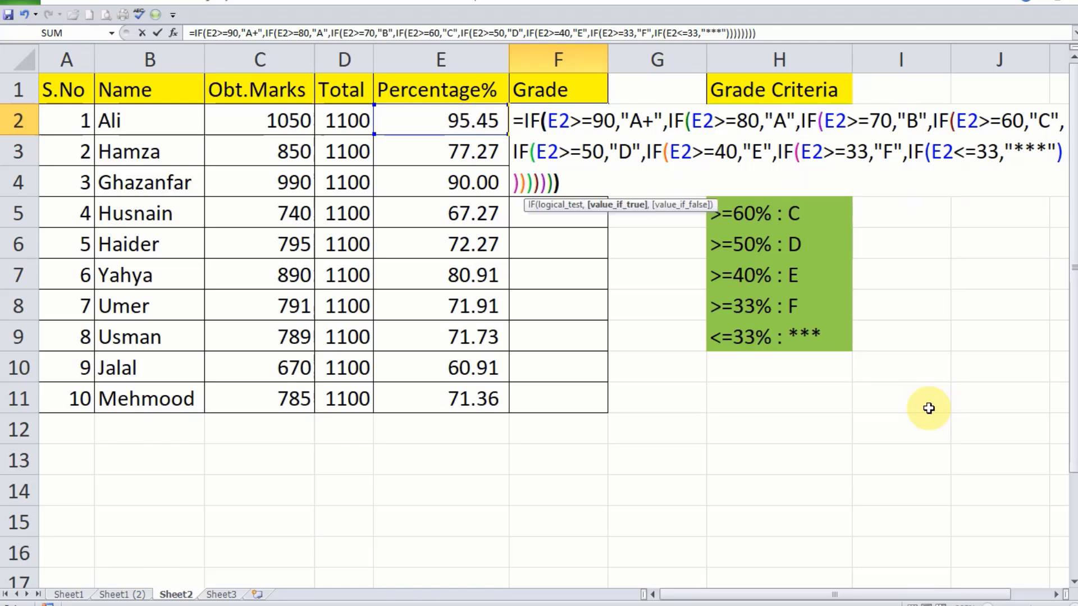
{"action": "key", "text": "Return"}
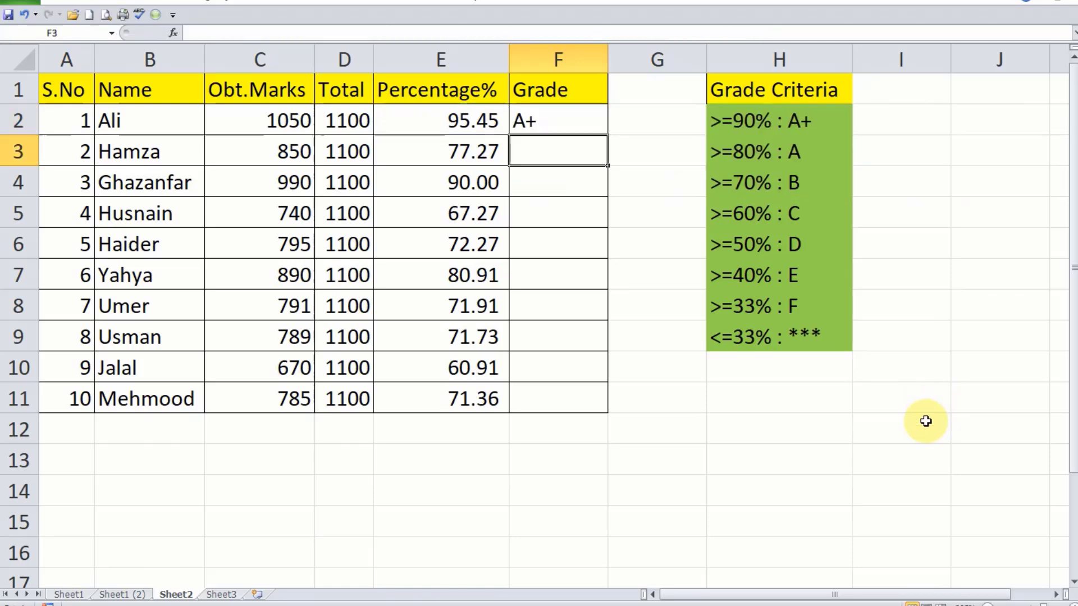
Fill the grade formula from F2 down through F11 for the remaining students.
{"action": "left_click", "coordinate": [547, 121]}
{"action": "left_click_drag", "start_coordinate": [547, 121], "coordinate": [554, 389]}
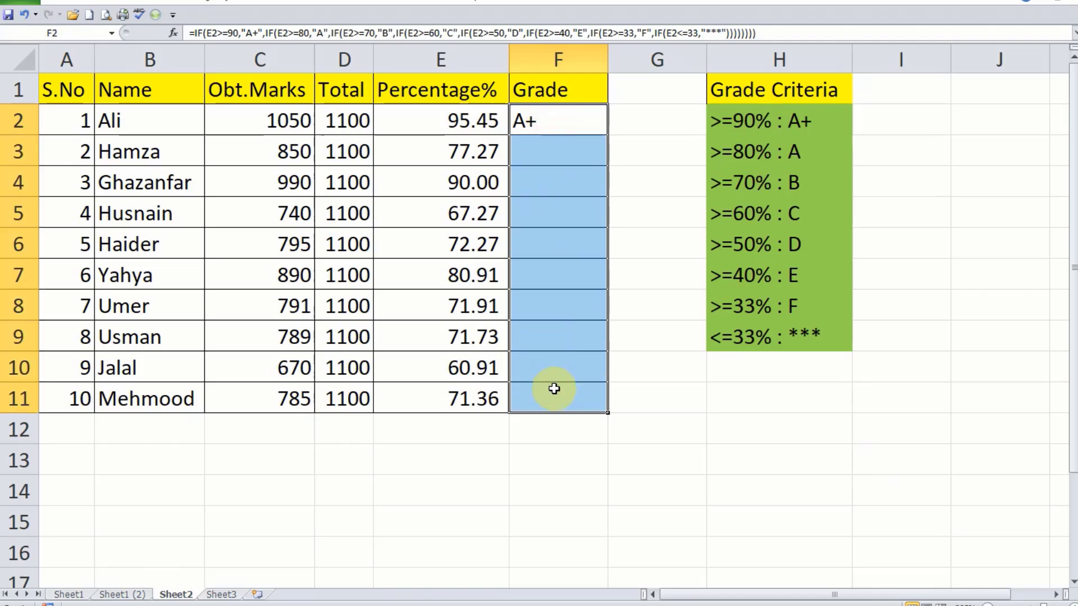
{"action": "key", "text": "ctrl+d"}
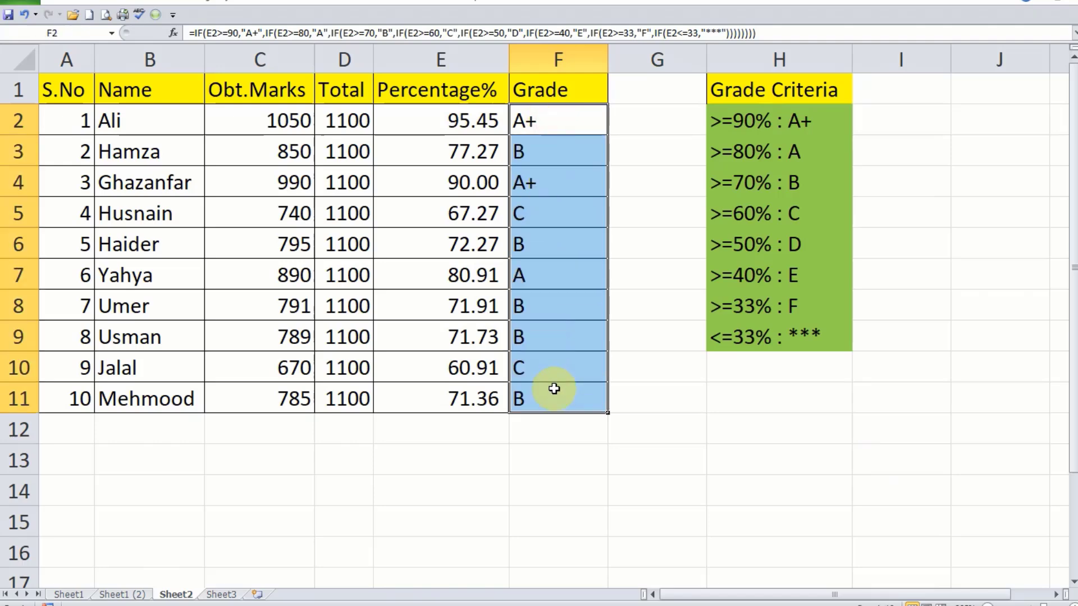